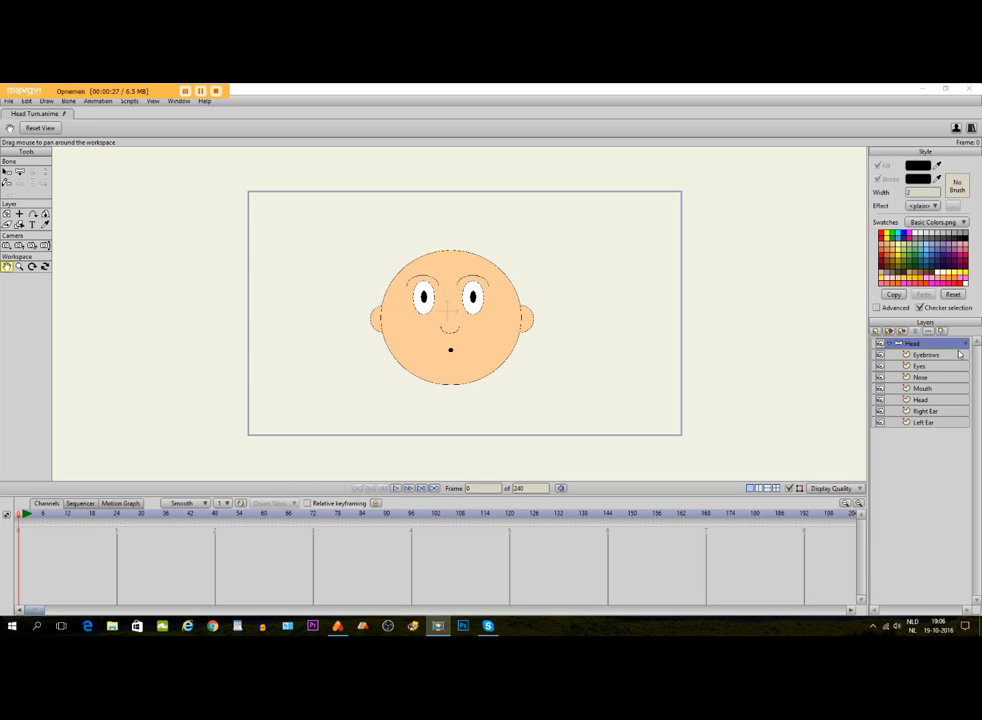
# - Enable animated layer order on the Head group layer and turn on masking for the group
pyautogui.doubleClick(908, 344)
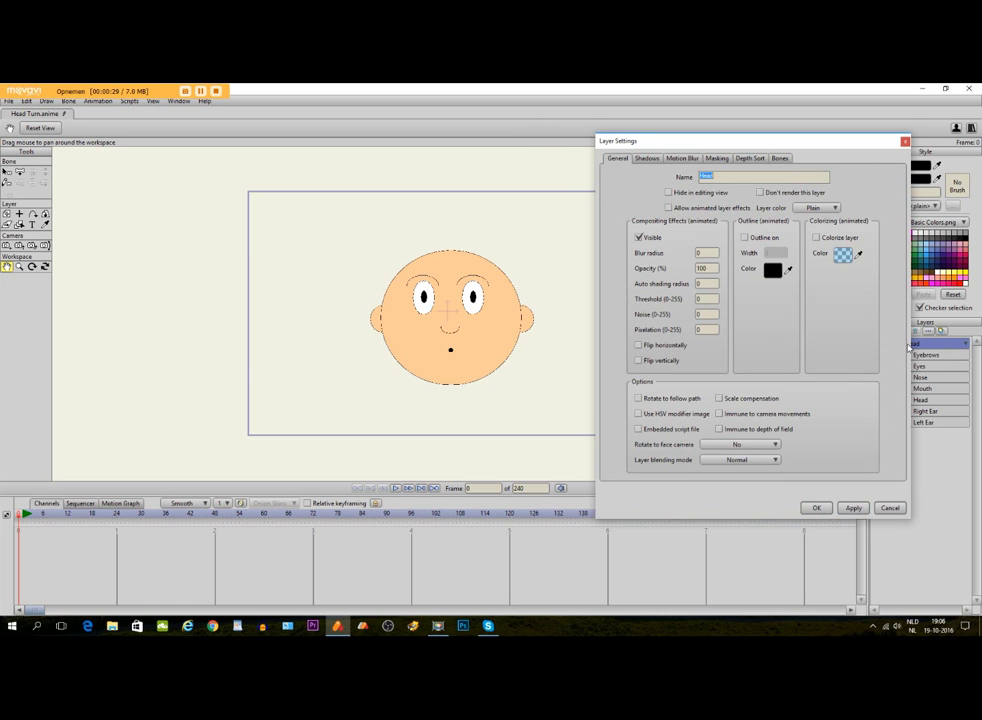
pyautogui.click(748, 159)
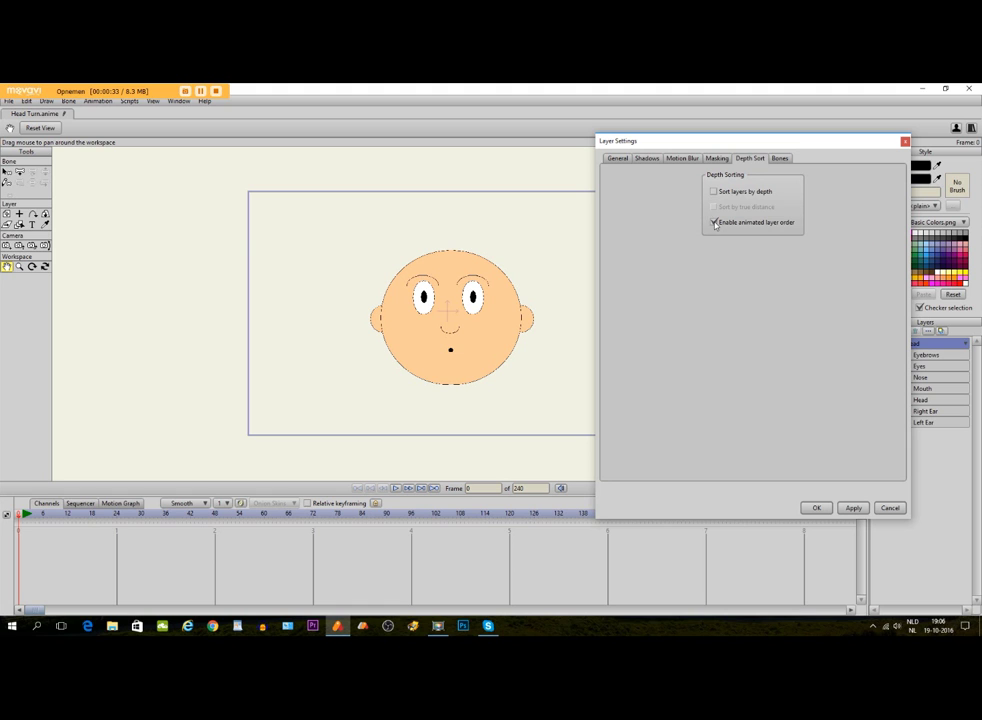
pyautogui.click(718, 160)
pyautogui.click(685, 223)
pyautogui.click(816, 508)
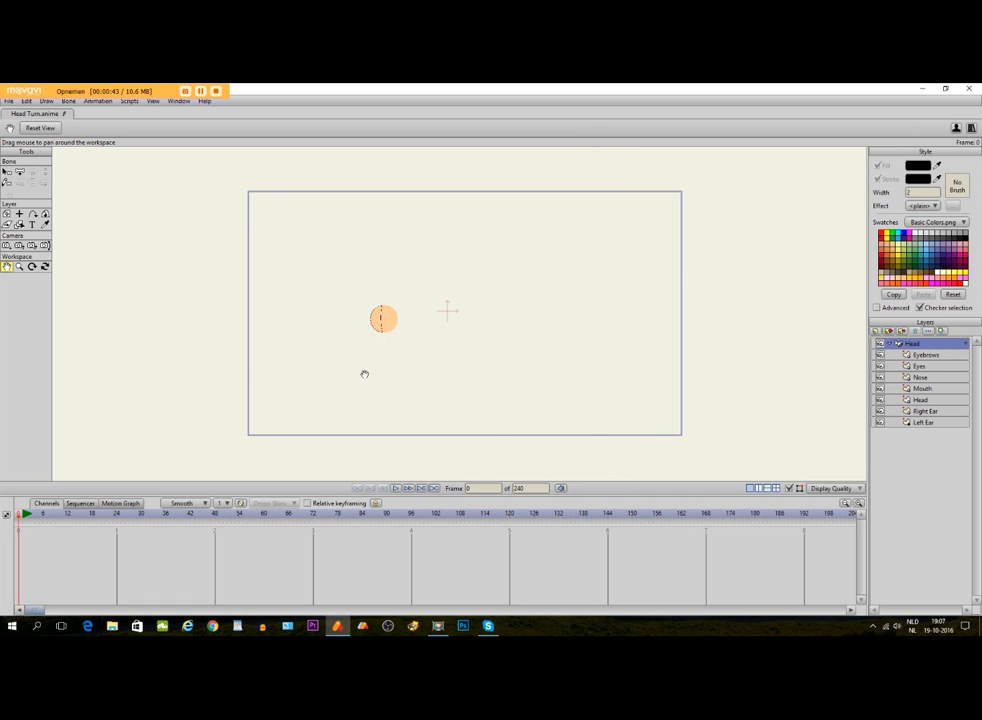
# - Set the masking of the Head vector layer inside the group to + Add to mask, with strokes excluded
pyautogui.doubleClick(913, 401)
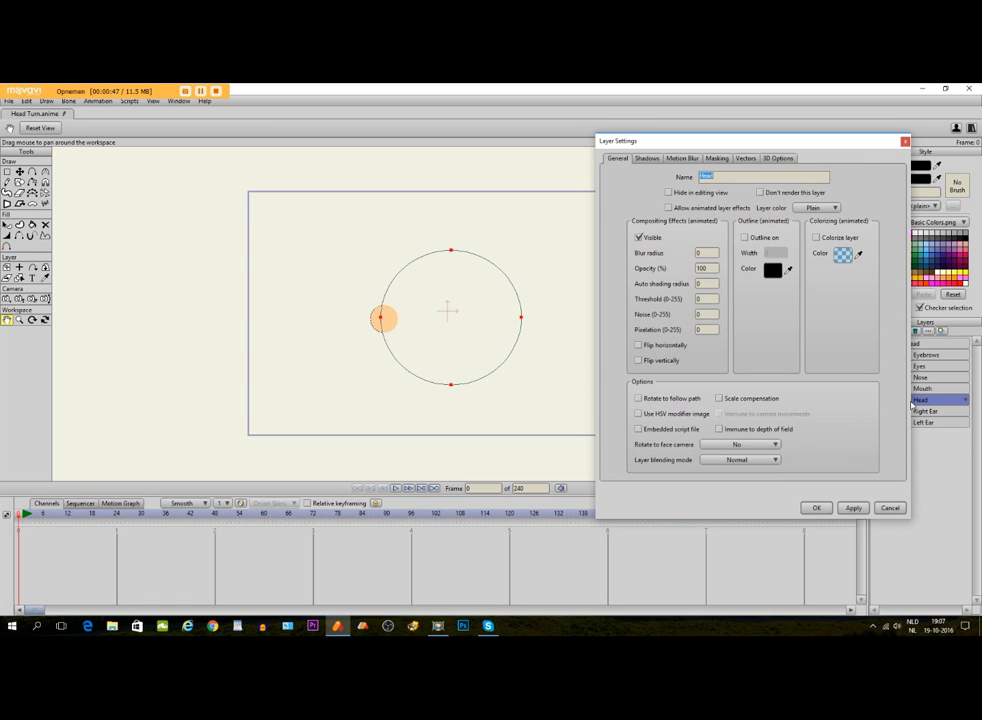
pyautogui.click(717, 159)
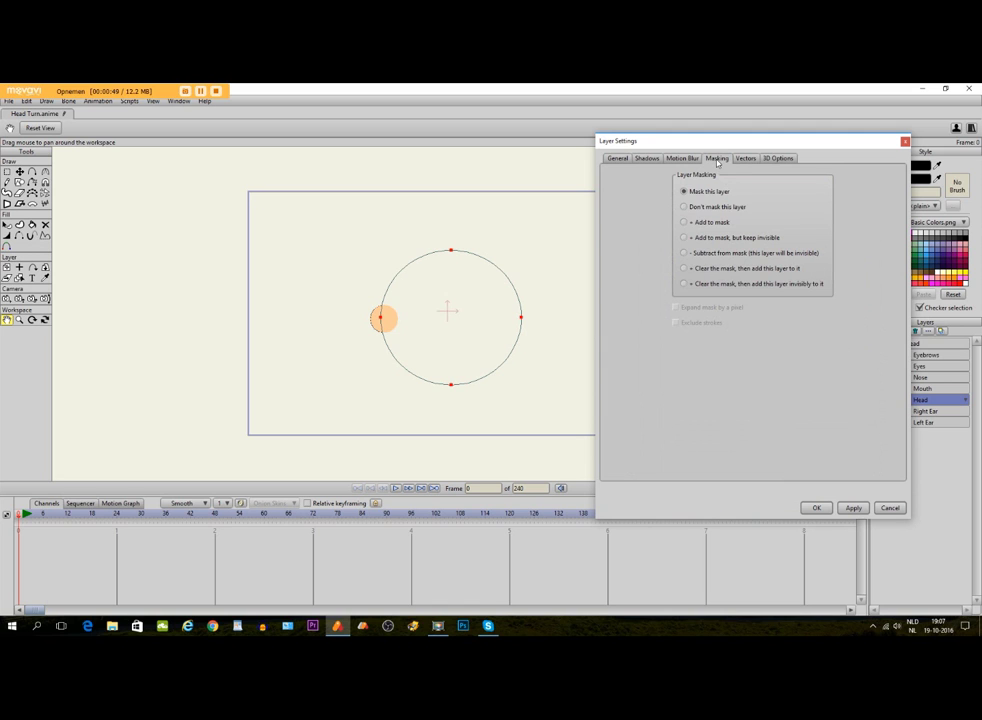
pyautogui.click(685, 223)
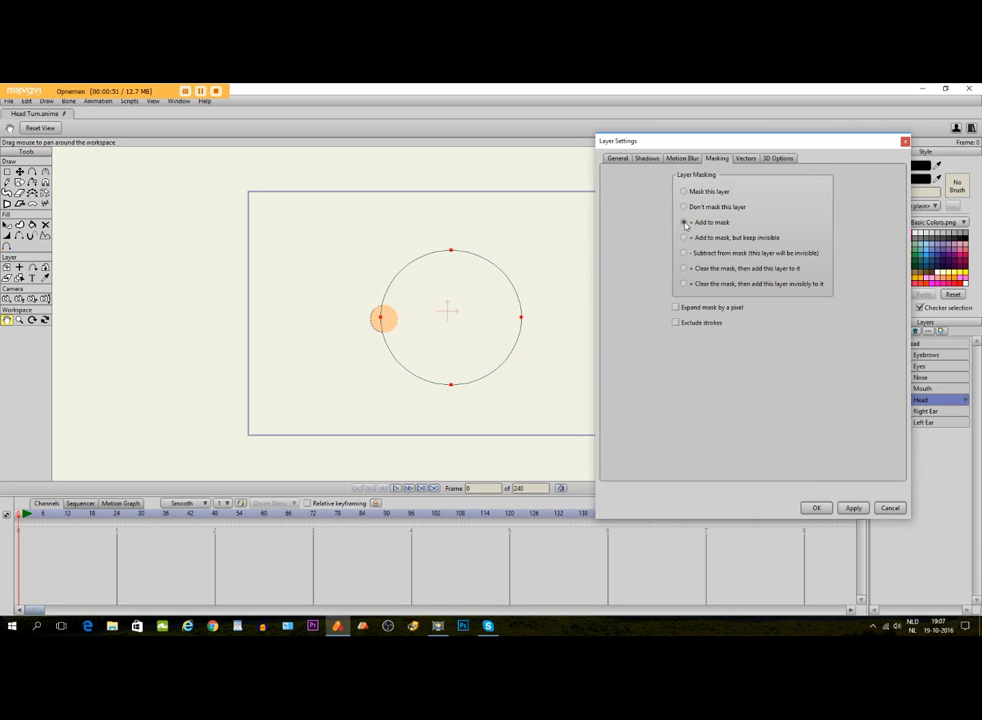
pyautogui.click(676, 324)
pyautogui.click(818, 508)
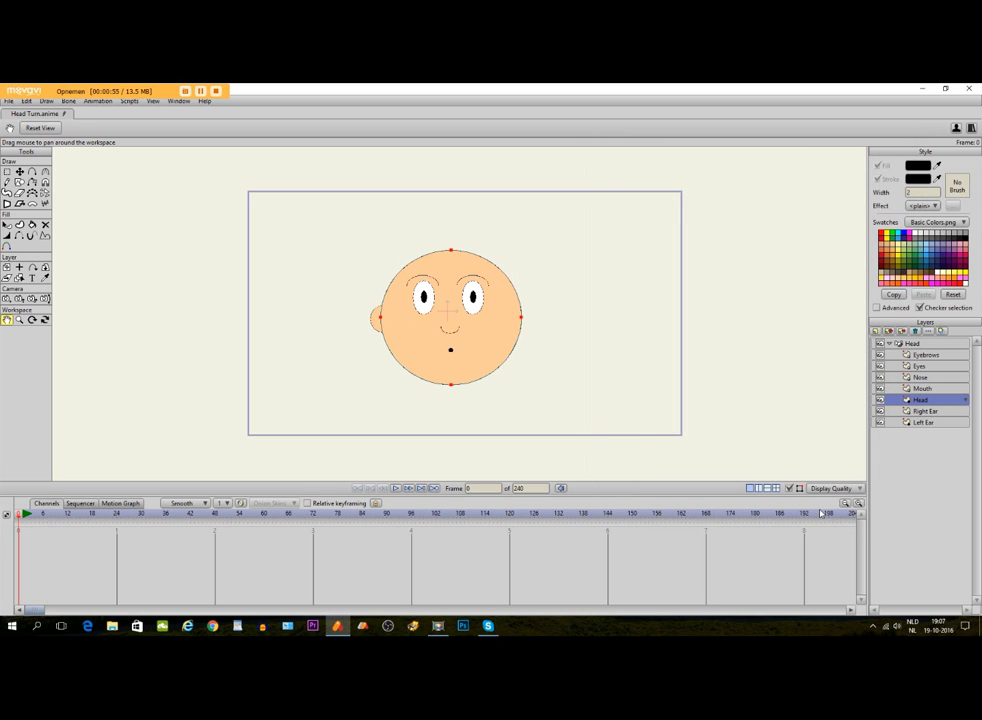
# - Test the head mask by moving the Eyes layer past the head's edge and back to the middle of the face
pyautogui.scroll(2, 495, 342)
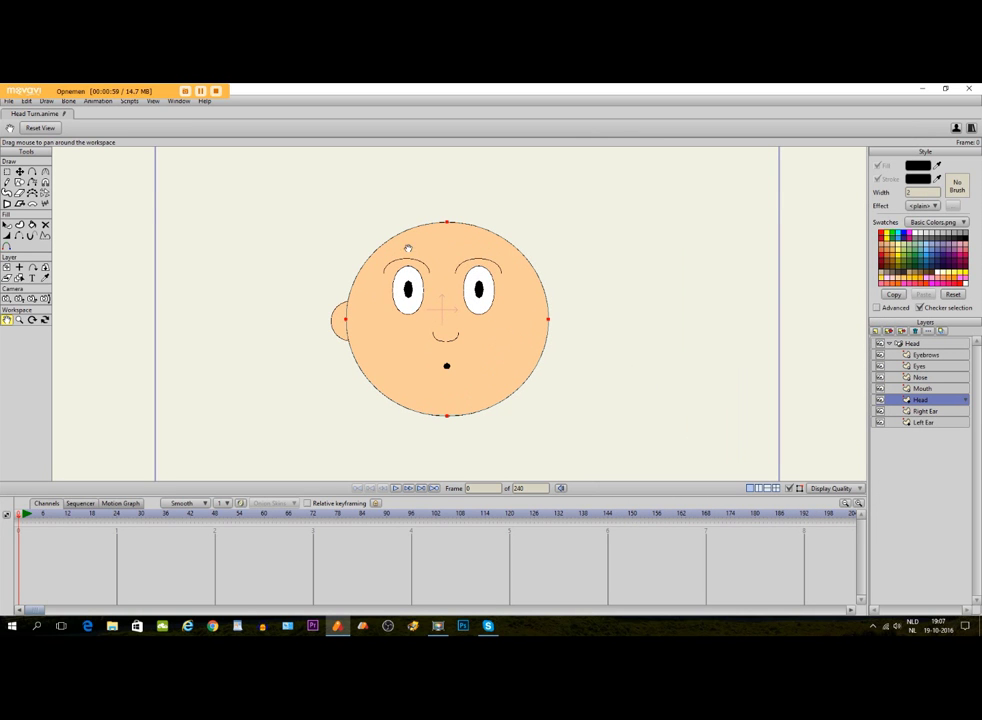
pyautogui.click(918, 366)
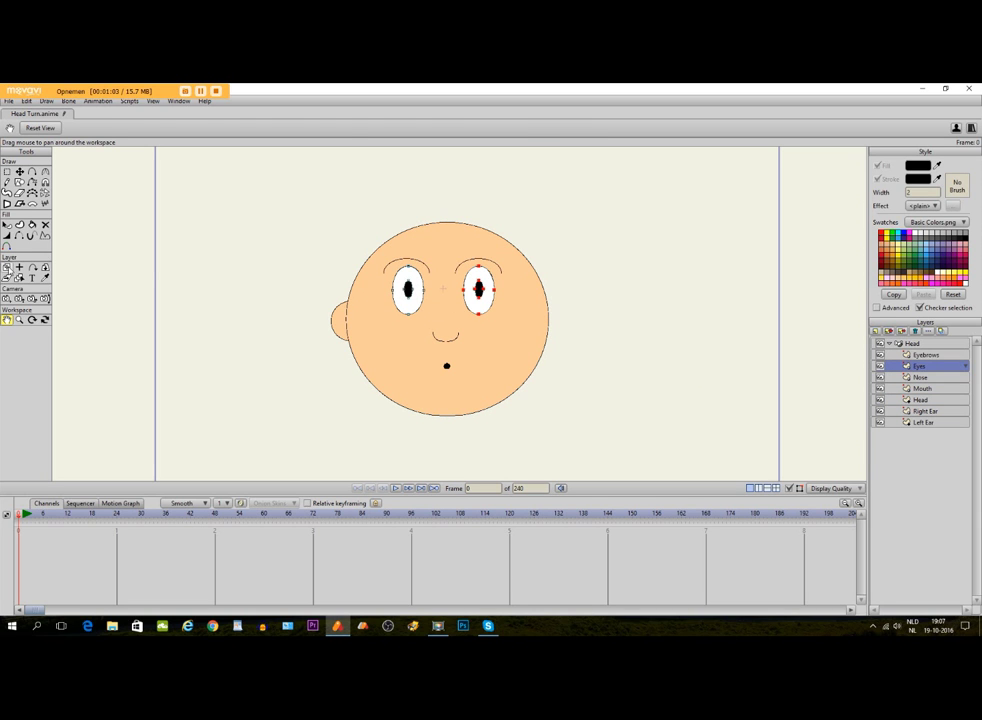
pyautogui.click(7, 268)
pyautogui.moveTo(447, 298); pyautogui.dragTo(339, 300)
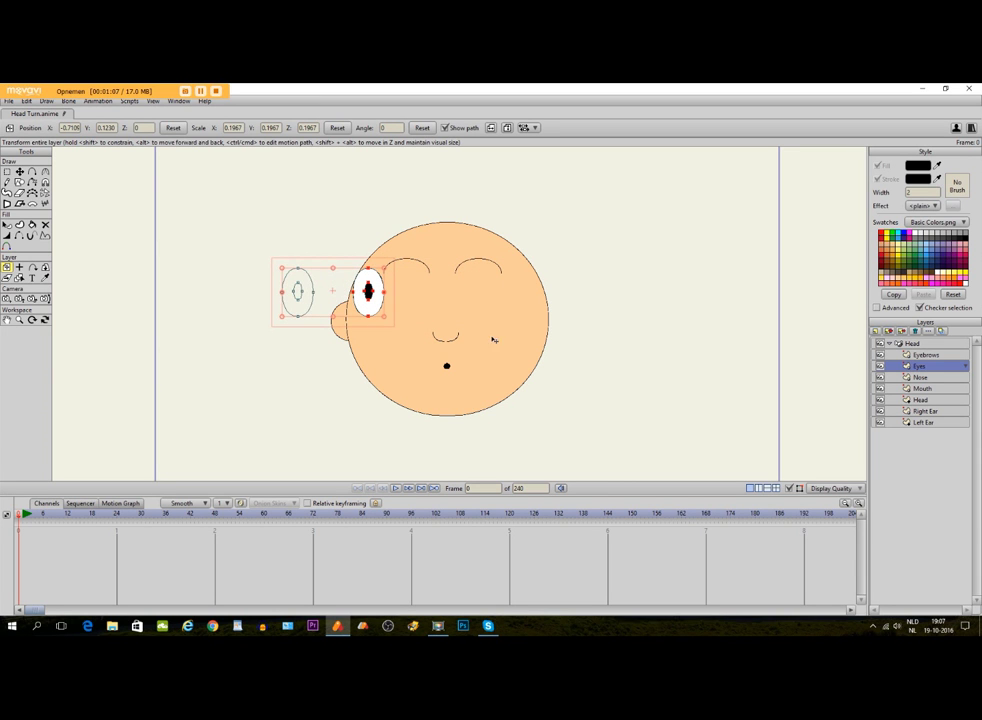
pyautogui.moveTo(327, 298); pyautogui.dragTo(448, 292)
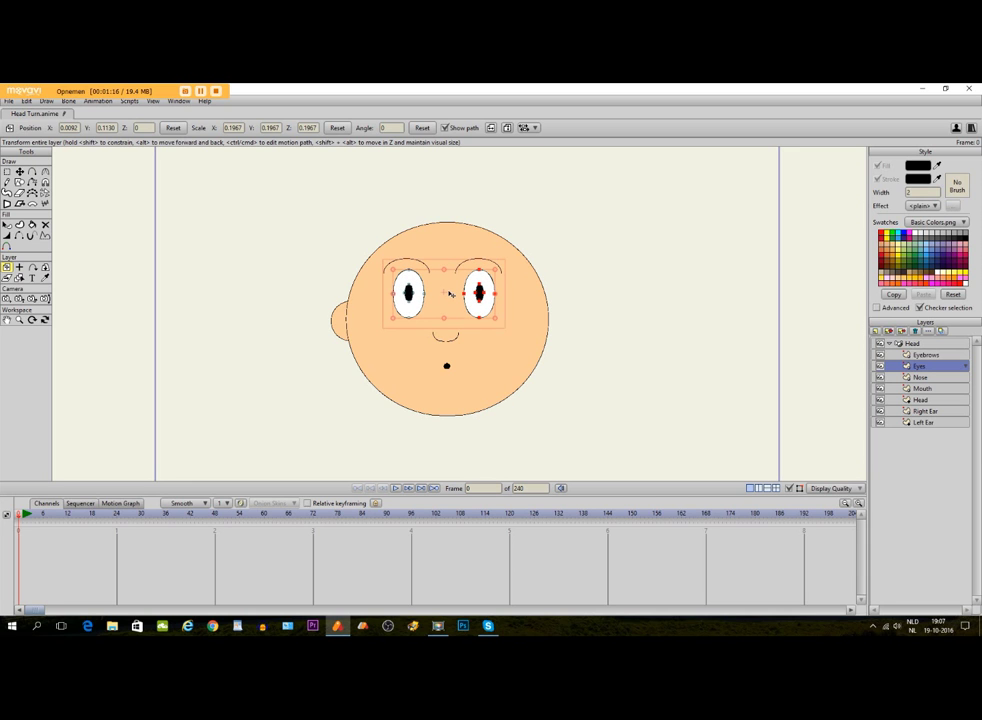
# - Set the masking of the Left Ear layer to Don't mask this layer
pyautogui.doubleClick(906, 422)
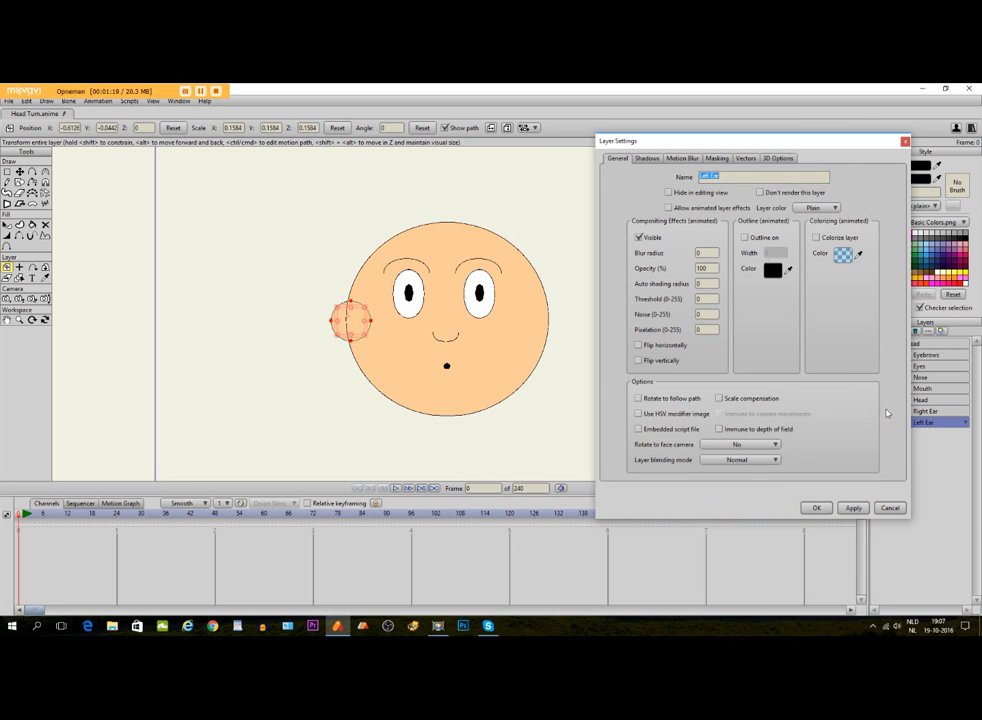
pyautogui.click(716, 158)
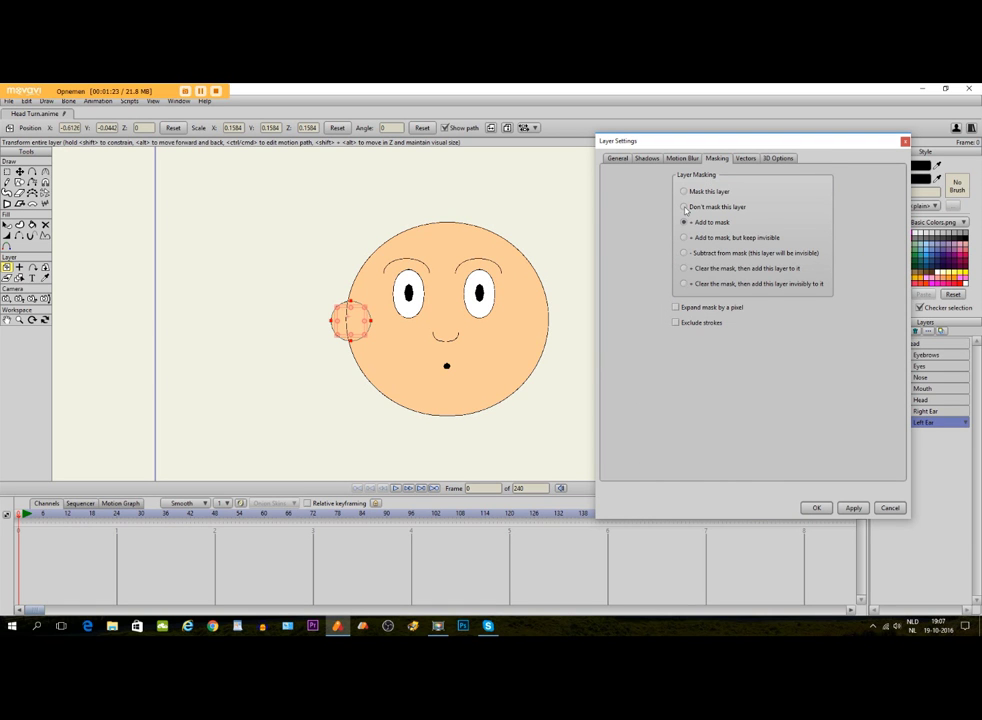
pyautogui.click(684, 207)
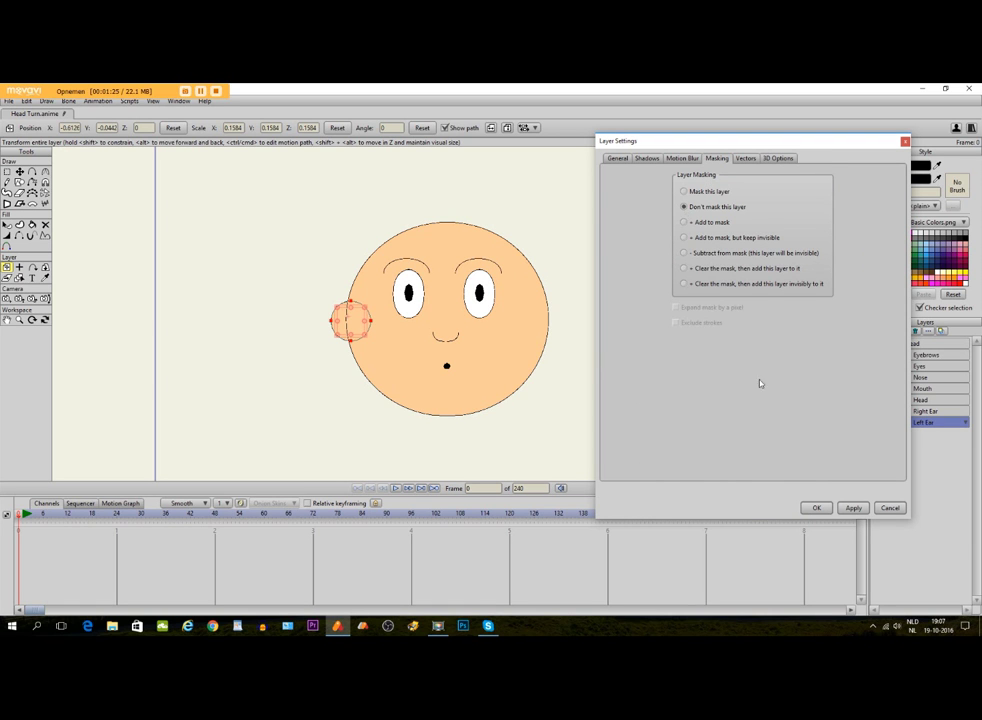
pyautogui.click(816, 508)
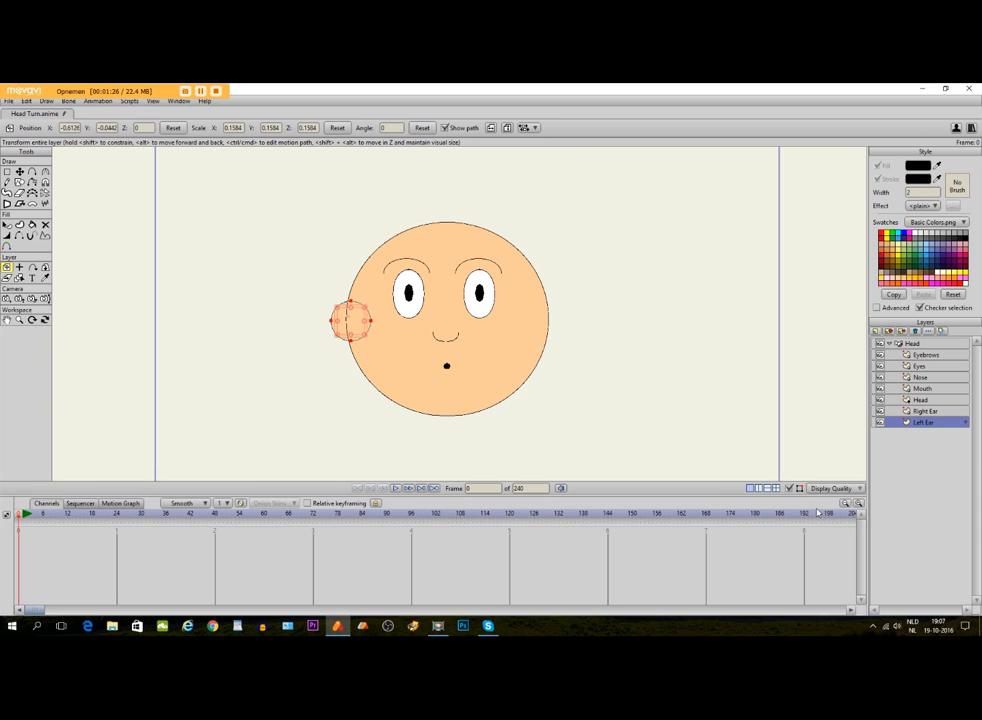
# - Set the masking of the Right Ear layer to Don't mask this layer
pyautogui.doubleClick(909, 412)
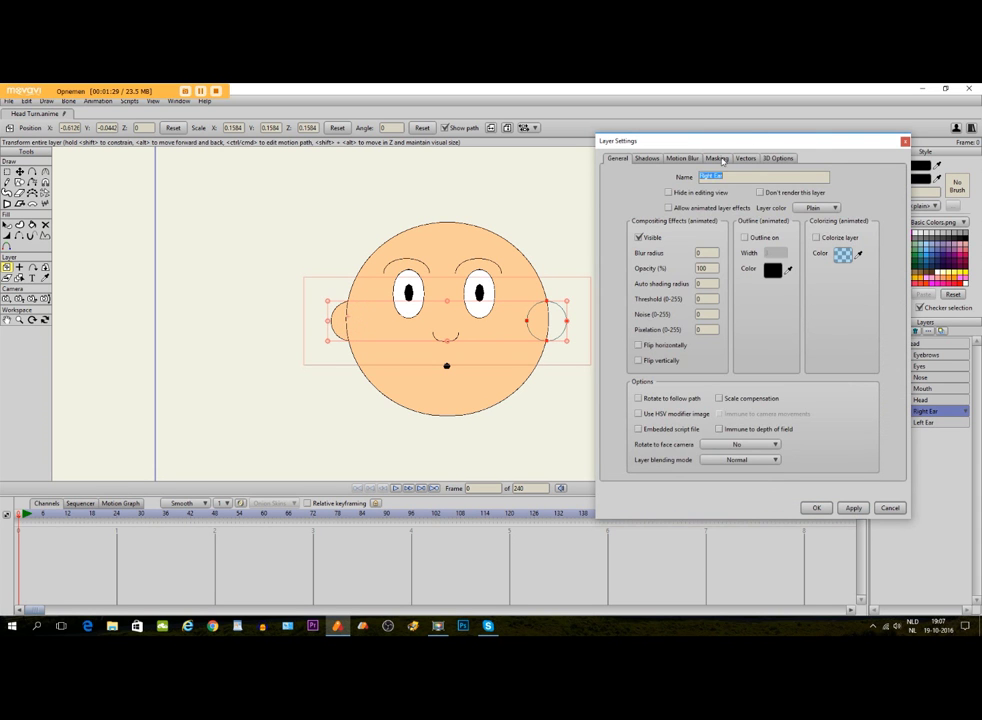
pyautogui.click(718, 159)
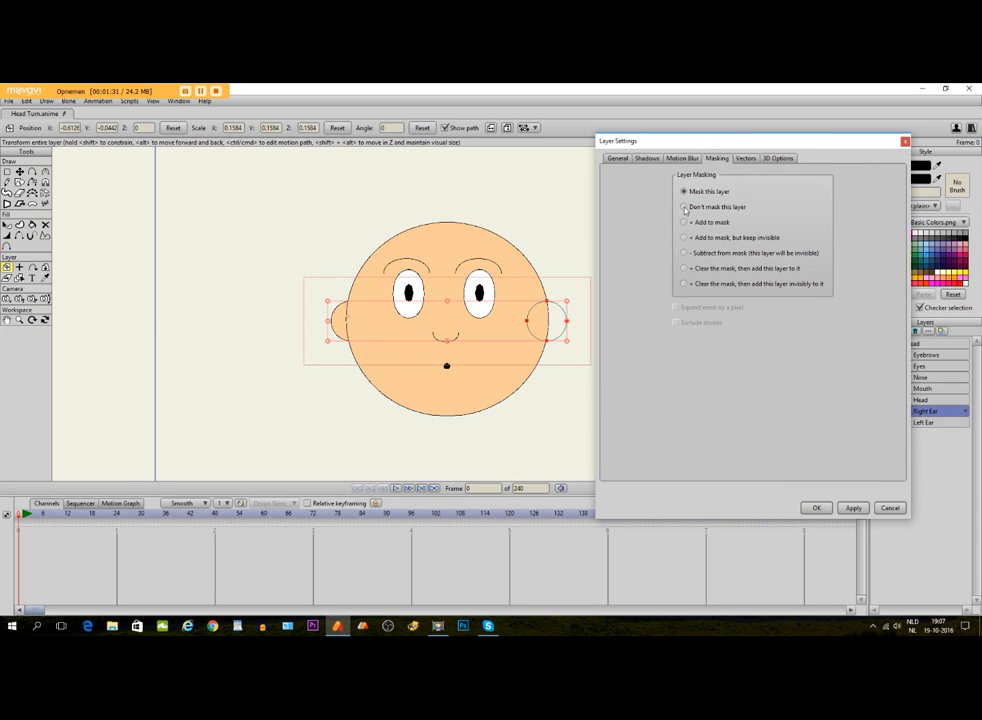
pyautogui.click(816, 508)
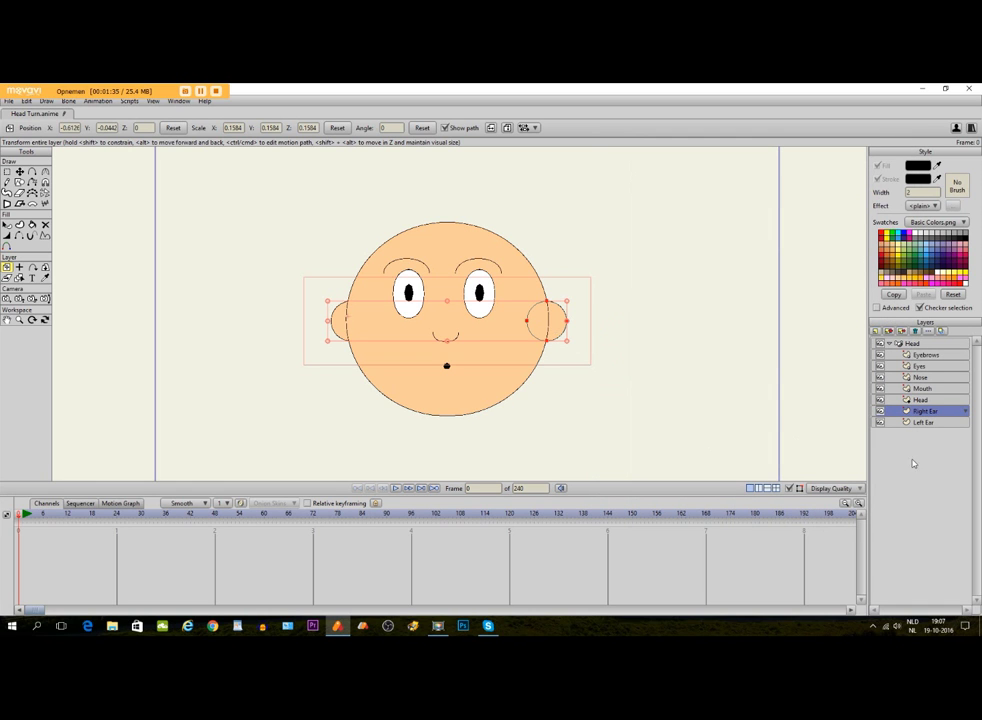
# - Leave the Mouth layer's settings as they are and set the Nose layer's masking to Don't mask this layer
pyautogui.doubleClick(920, 388)
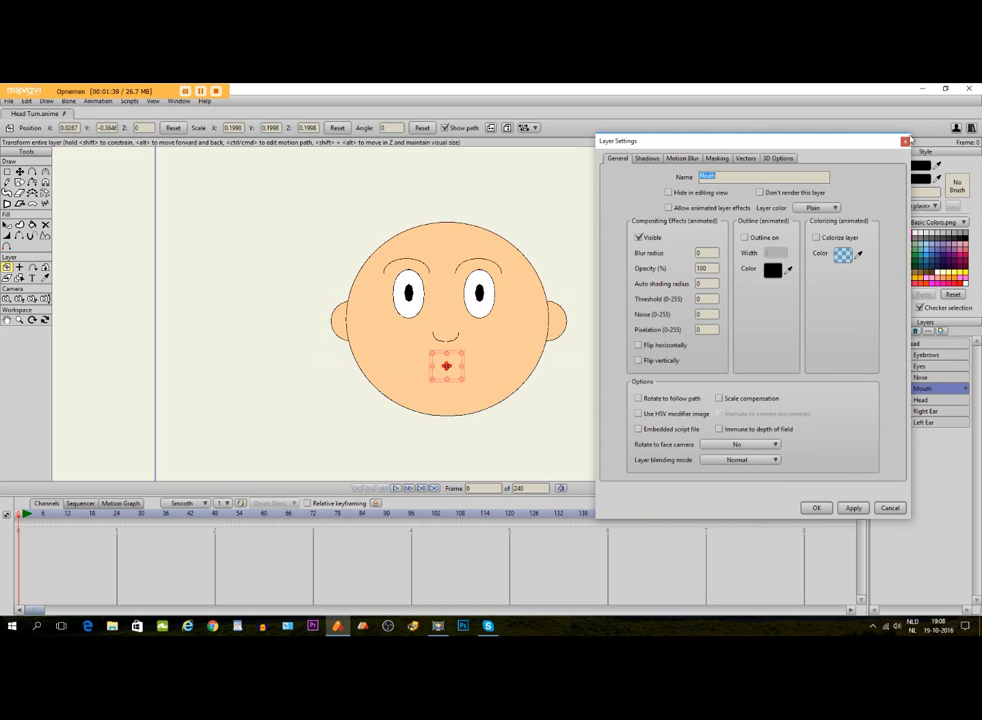
pyautogui.click(904, 142)
pyautogui.doubleClick(908, 378)
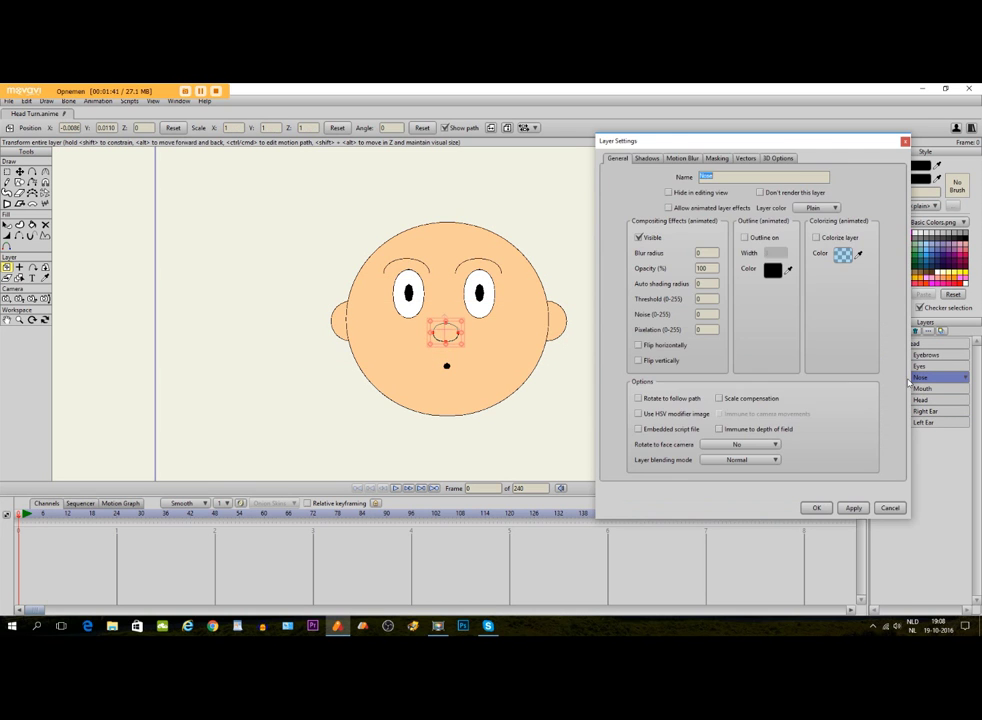
pyautogui.click(716, 160)
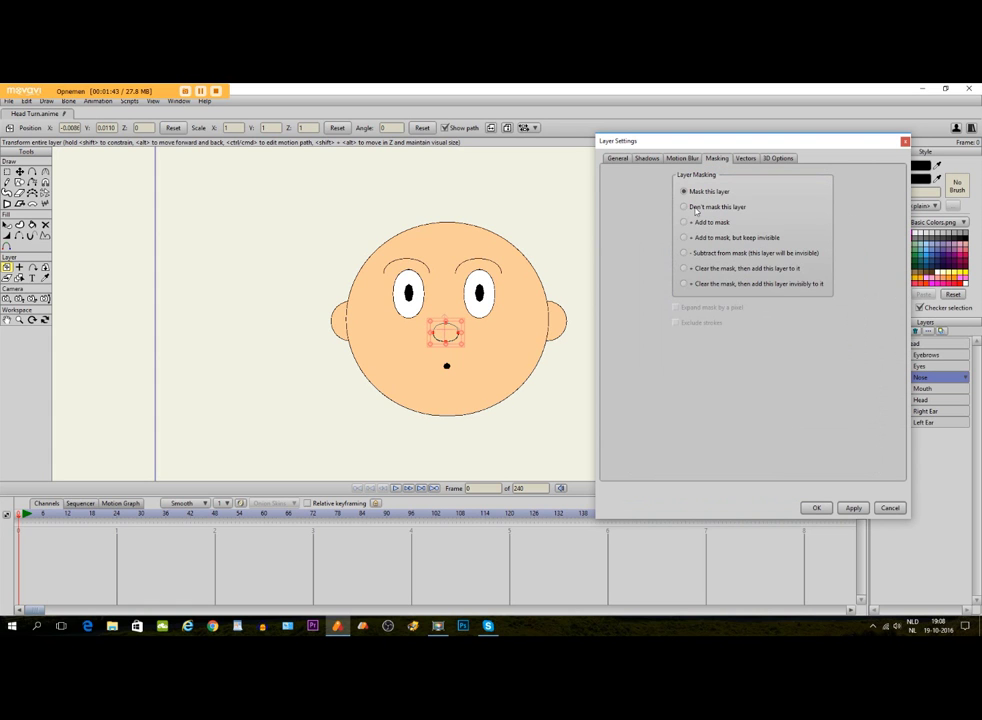
pyautogui.click(816, 508)
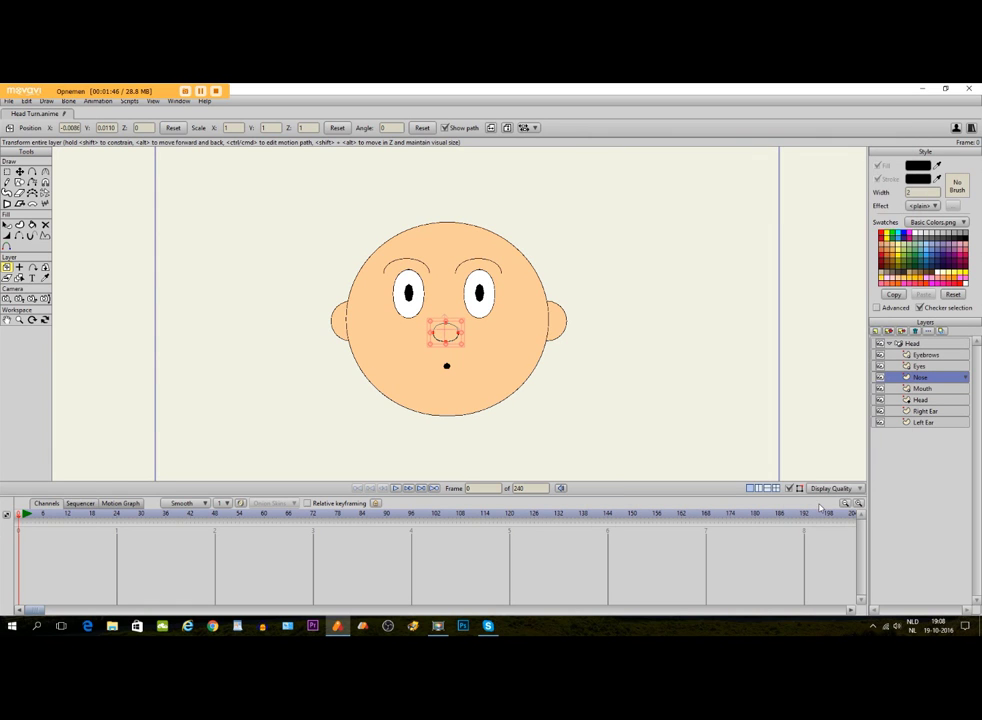
# - Add a short vertical bone above the face in the Head group and reduce its bone strength to 0
pyautogui.click(912, 343)
pyautogui.click(7, 267)
pyautogui.scroll(-2, 320, 342)
pyautogui.moveTo(421, 350); pyautogui.dragTo(420, 372)
pyautogui.click(20, 173)
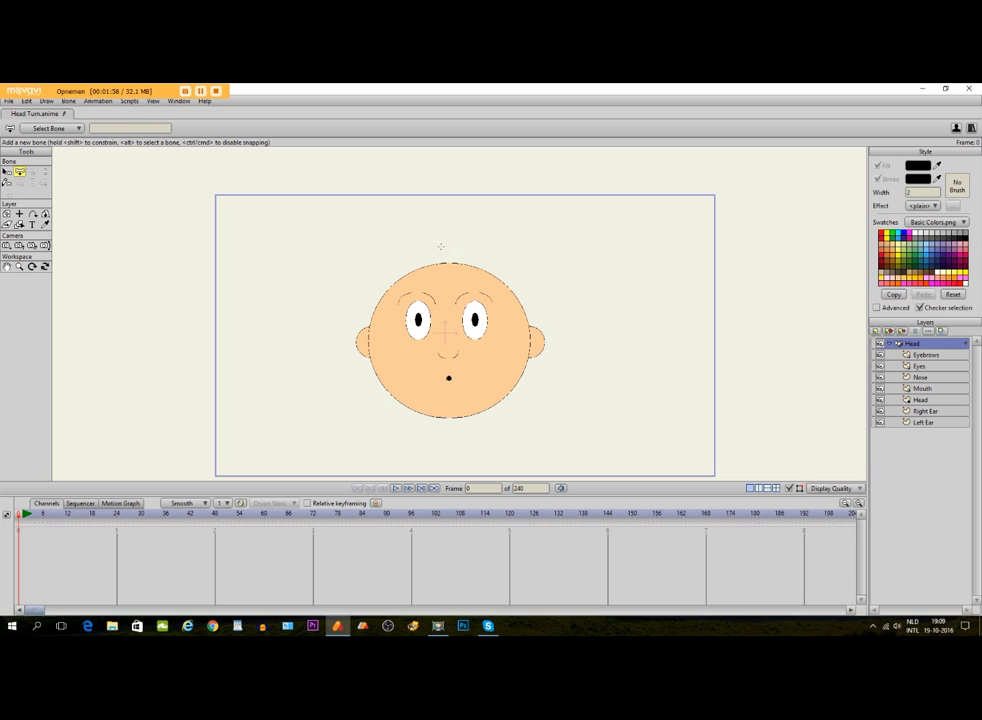
pyautogui.moveTo(444, 230); pyautogui.dragTo(445, 211)
pyautogui.click(33, 183)
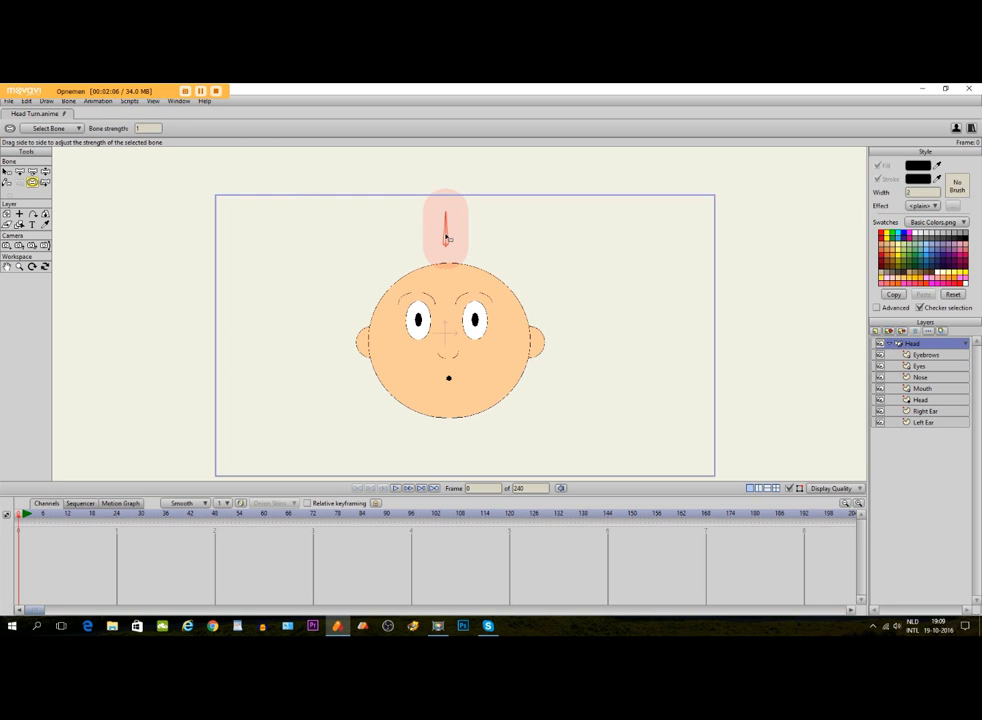
pyautogui.moveTo(445, 238); pyautogui.dragTo(286, 236)
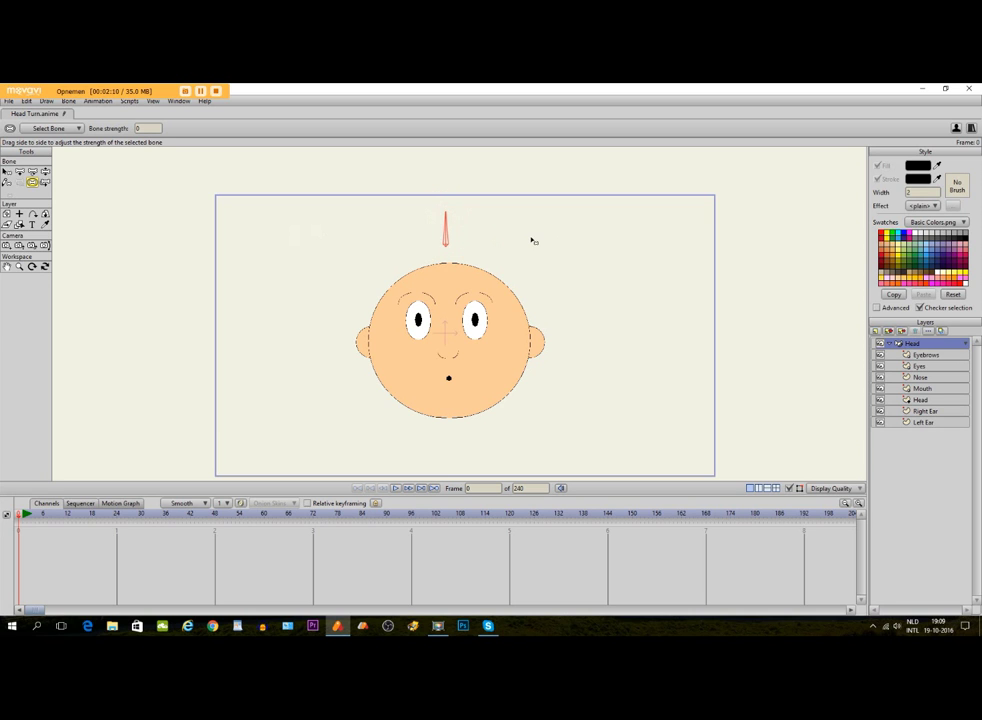
# - Make a smart bone dial from the new bone and name it Head Turn
pyautogui.click(68, 102)
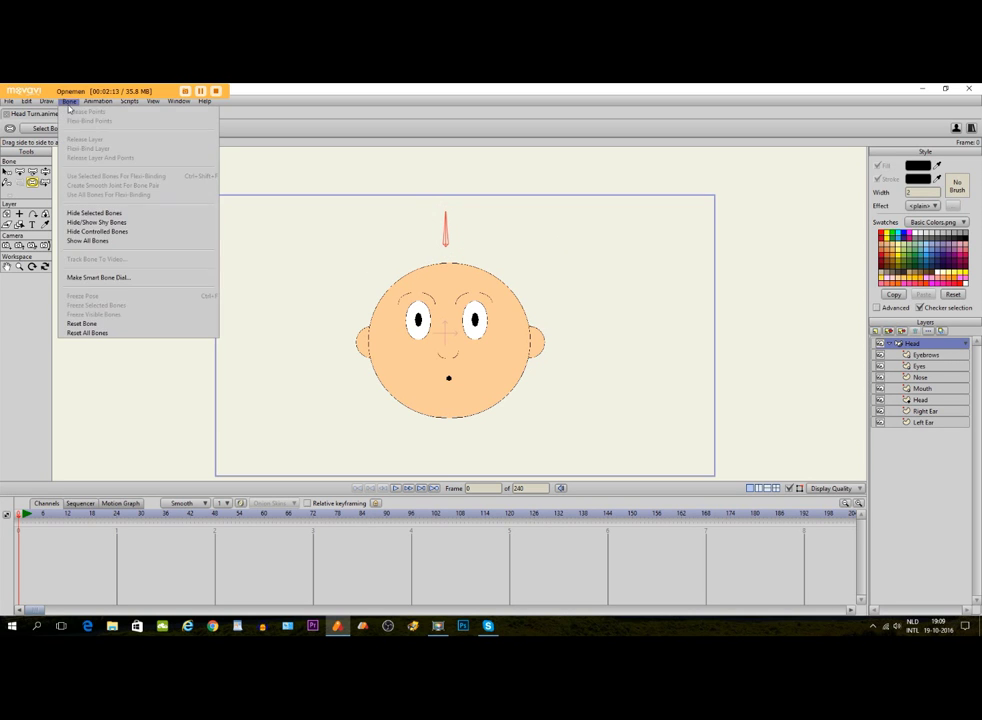
pyautogui.click(106, 278)
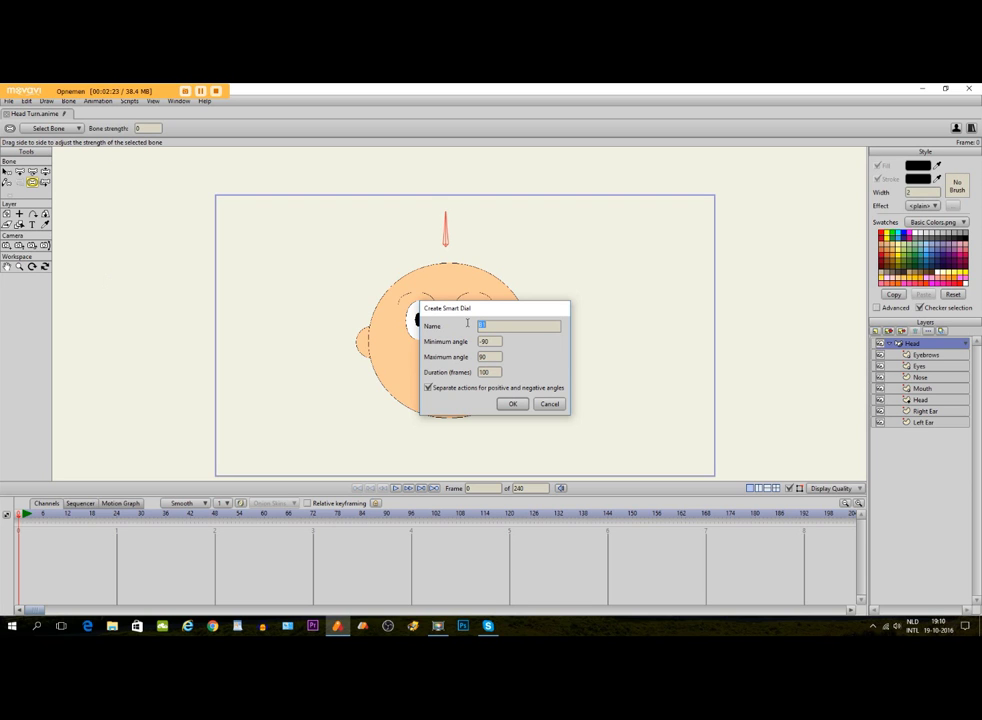
pyautogui.press('capslock')
pyautogui.write('H')
pyautogui.press('capslock')
pyautogui.write('ead')
pyautogui.press('capslock')
pyautogui.write('T')
pyautogui.press('capslock')
pyautogui.write('urn')
pyautogui.click(512, 403)
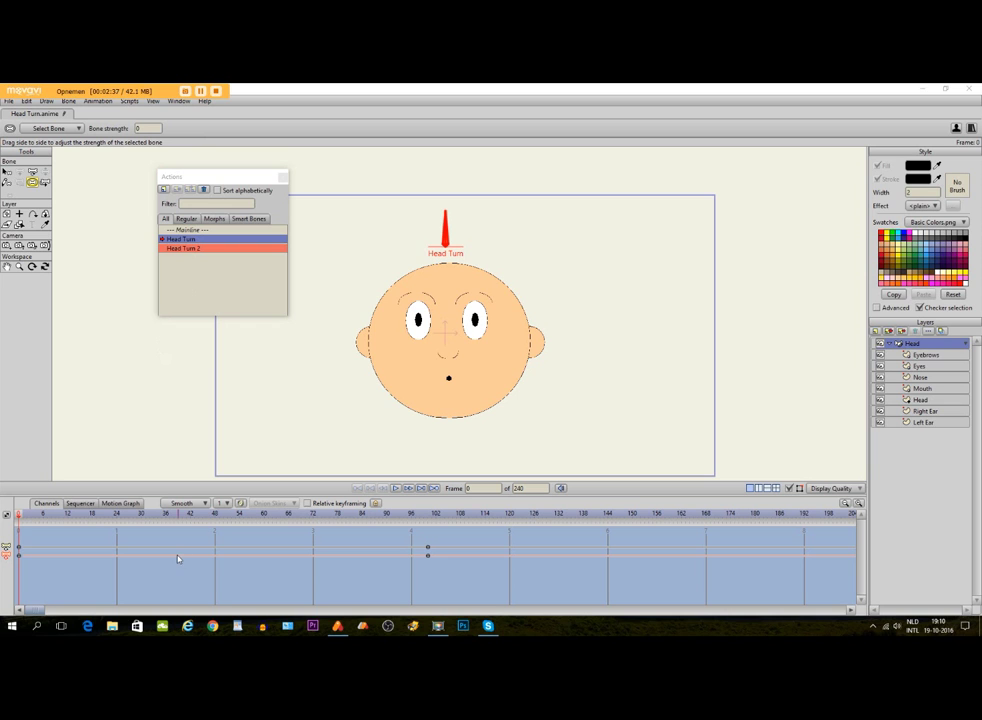
# - Move the Head Turn action's end keyframes to frame 96 and set the current frame to 96
pyautogui.click(18, 519)
pyautogui.moveTo(18, 519); pyautogui.dragTo(428, 519)
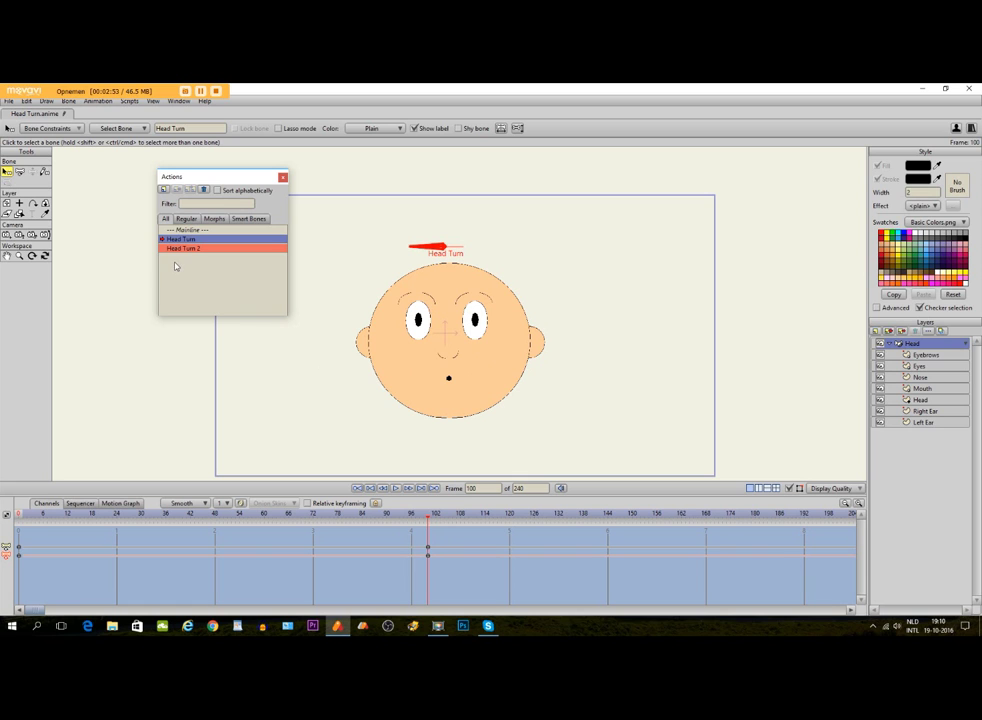
pyautogui.click(428, 549)
pyautogui.moveTo(429, 549); pyautogui.dragTo(412, 548)
pyautogui.click(411, 517)
# - Hide the Mouth, Nose, Eyes, Eyebrows, Right Ear and Left Ear layers so only the head shape shows
pyautogui.click(880, 389)
pyautogui.click(880, 377)
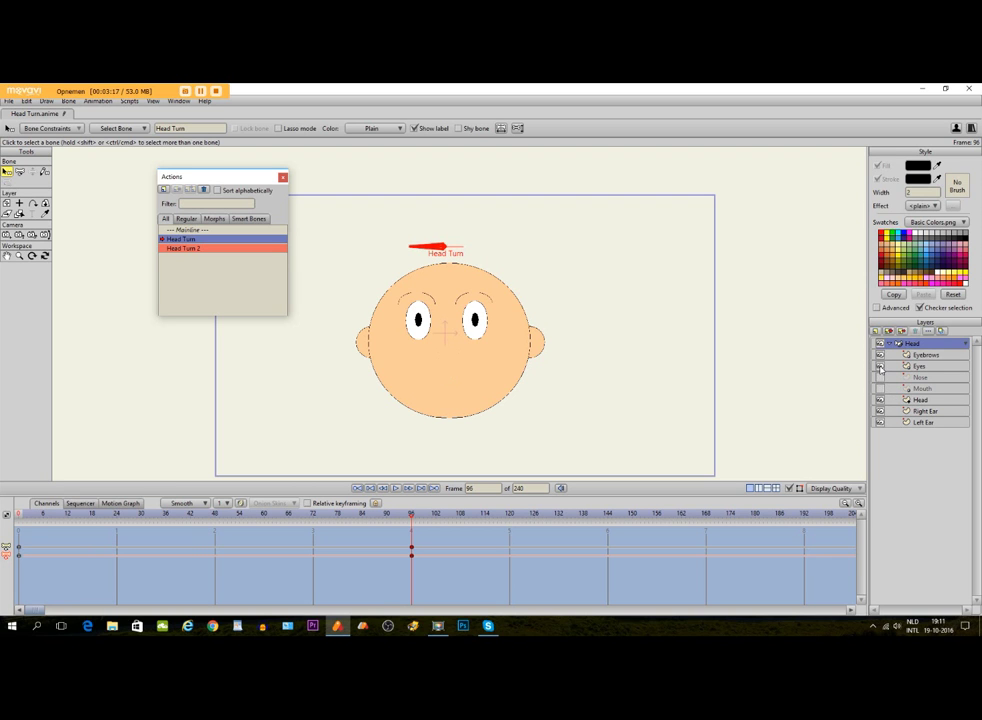
pyautogui.click(880, 366)
pyautogui.click(880, 355)
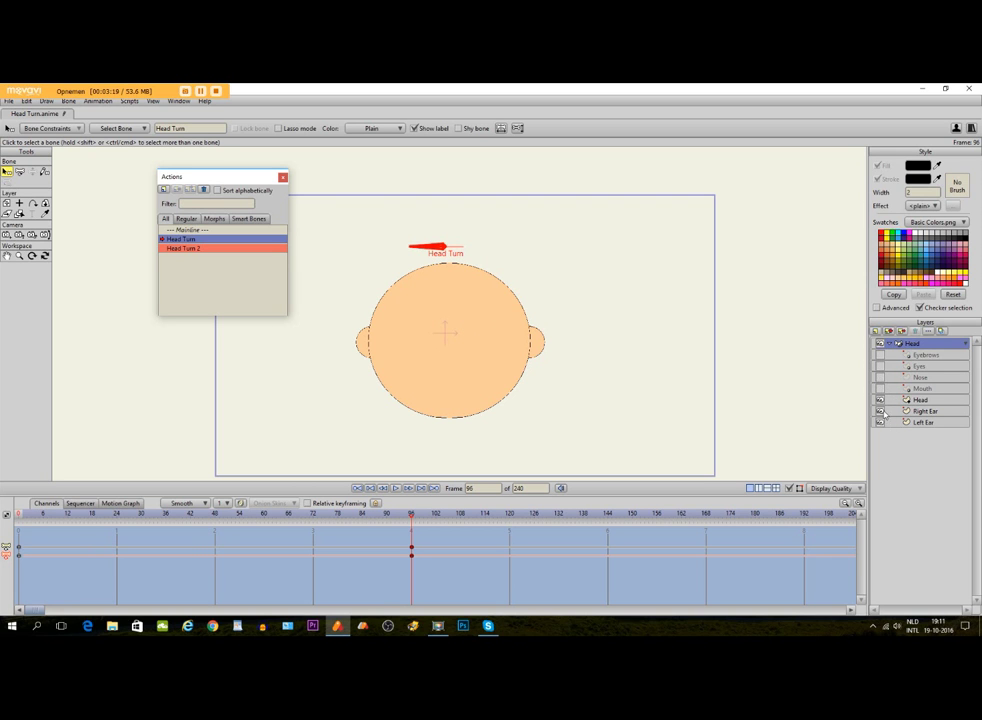
pyautogui.click(880, 411)
pyautogui.click(880, 422)
# - Narrow the head shape into an upright oval at frame 96 by moving its two side points evenly inward, and preview the change
pyautogui.click(909, 400)
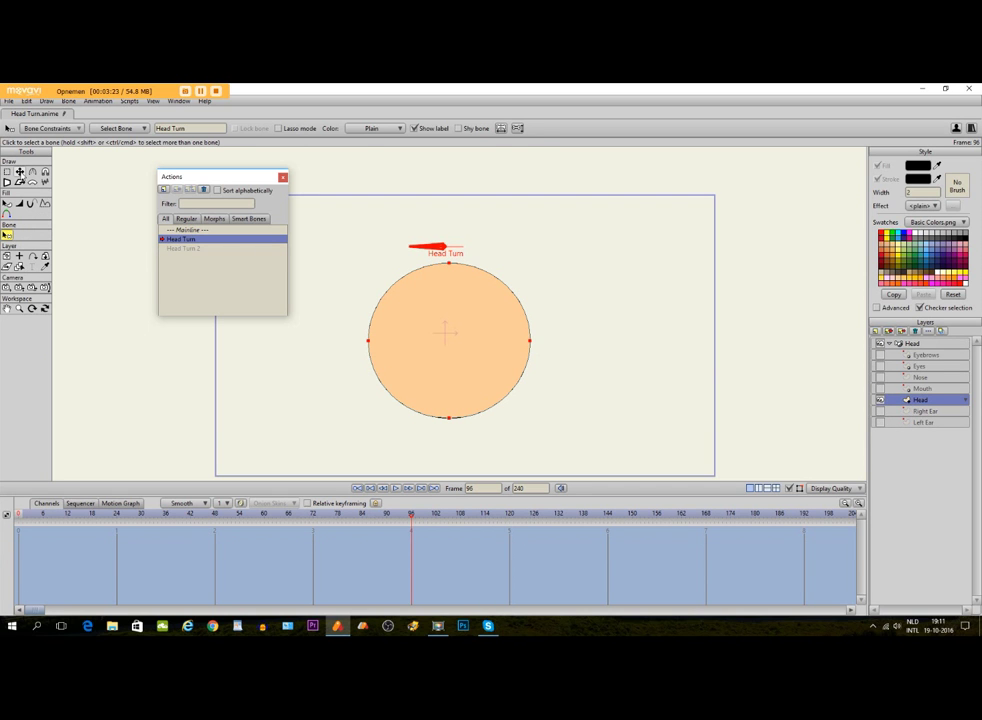
pyautogui.click(19, 172)
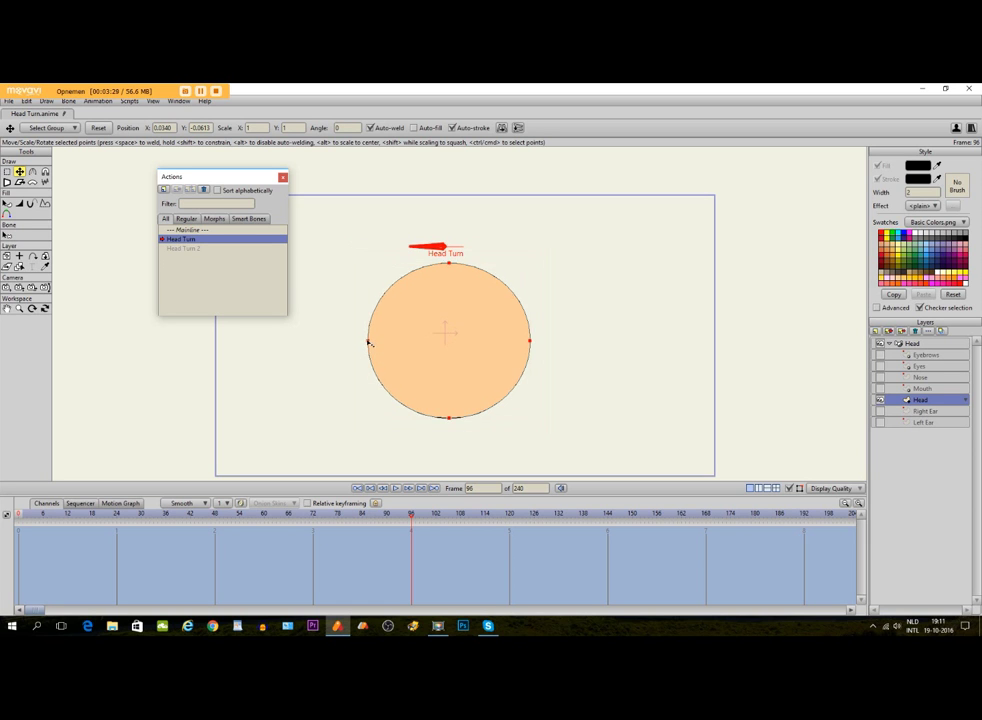
pyautogui.moveTo(369, 342); pyautogui.dragTo(398, 342)
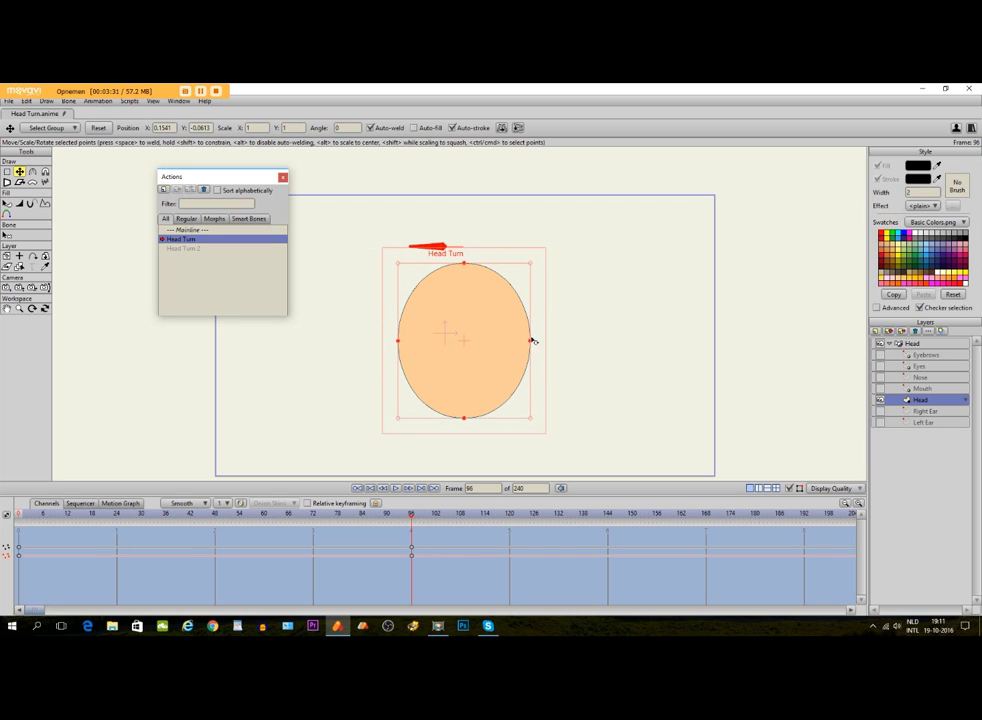
pyautogui.moveTo(531, 342); pyautogui.dragTo(500, 341)
pyautogui.moveTo(350, 514); pyautogui.dragTo(412, 517)
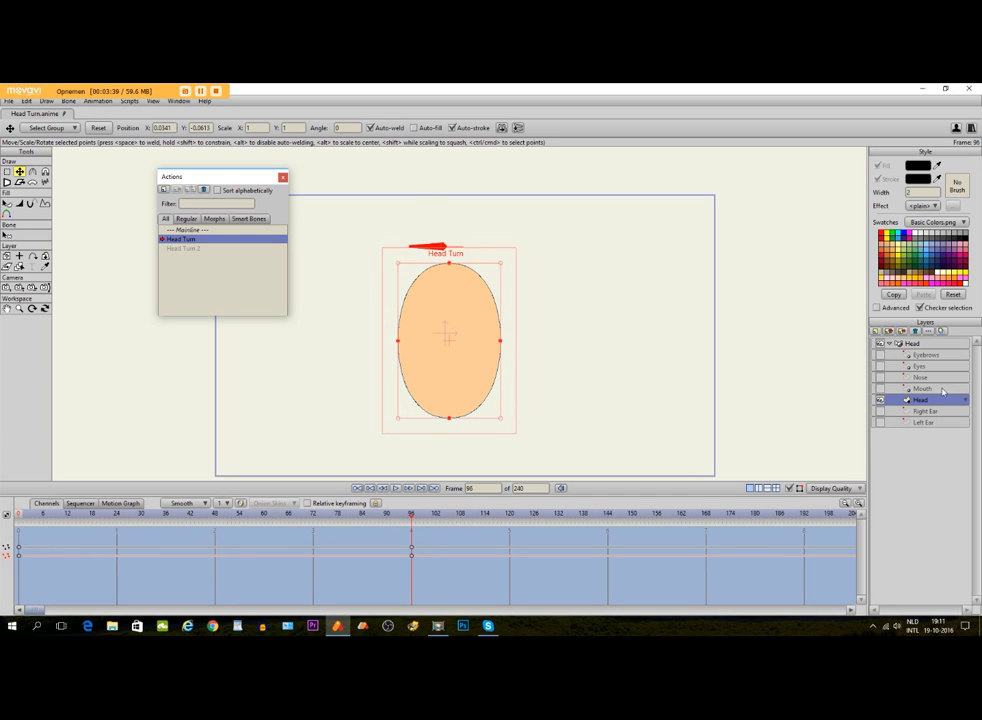
# - Show the Right Ear and Left Ear layers, then slightly shrink the left ear and move it behind the head's middle at frame 96
pyautogui.click(879, 411)
pyautogui.click(879, 422)
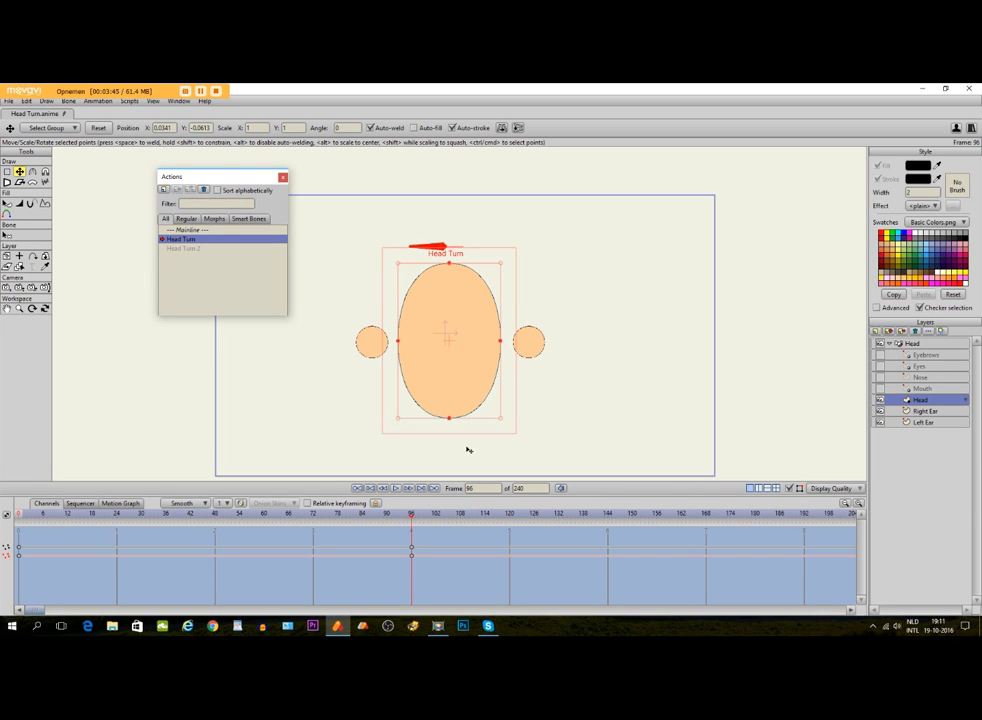
pyautogui.click(7, 309)
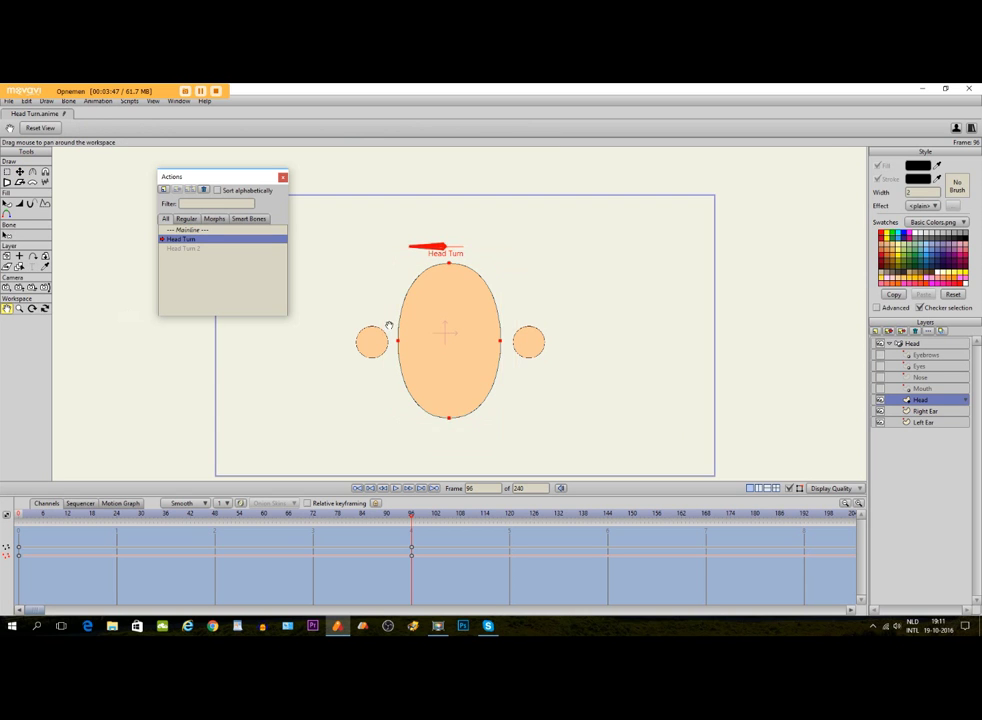
pyautogui.scroll(4, 405, 328)
pyautogui.moveTo(405, 340); pyautogui.dragTo(415, 275)
pyautogui.moveTo(481, 302); pyautogui.dragTo(589, 316)
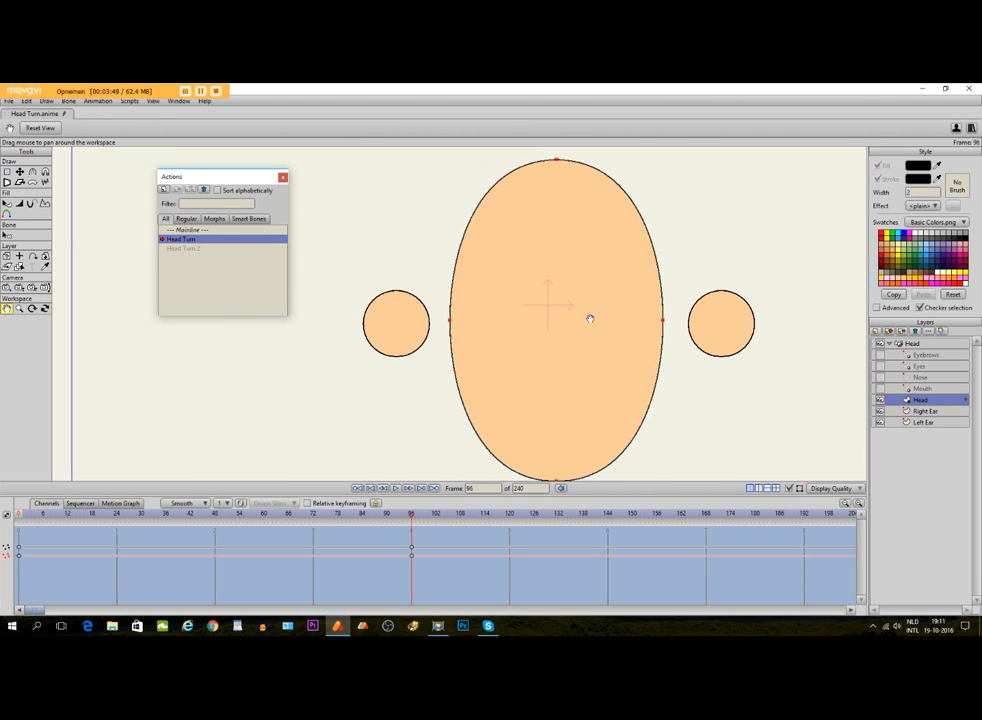
pyautogui.click(922, 422)
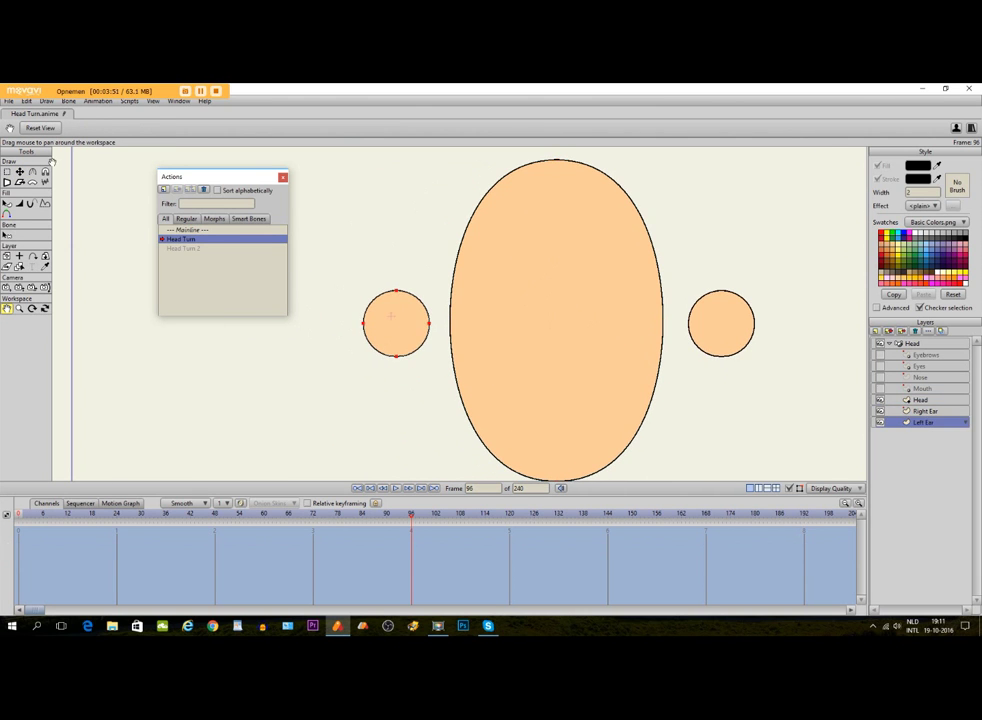
pyautogui.click(19, 172)
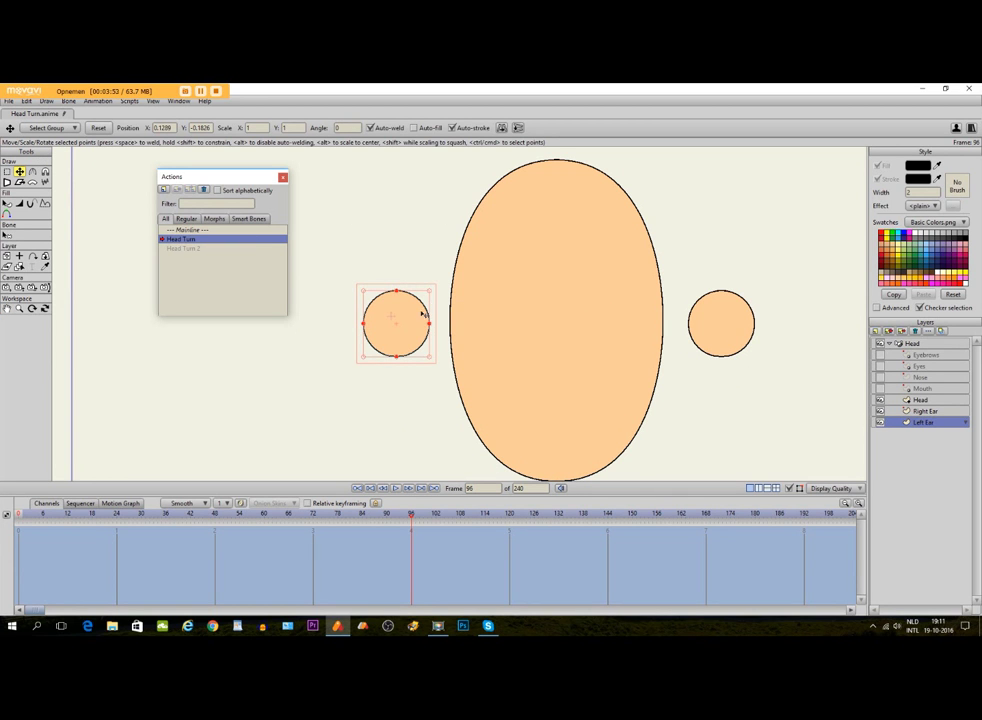
pyautogui.moveTo(364, 292); pyautogui.dragTo(537, 318)
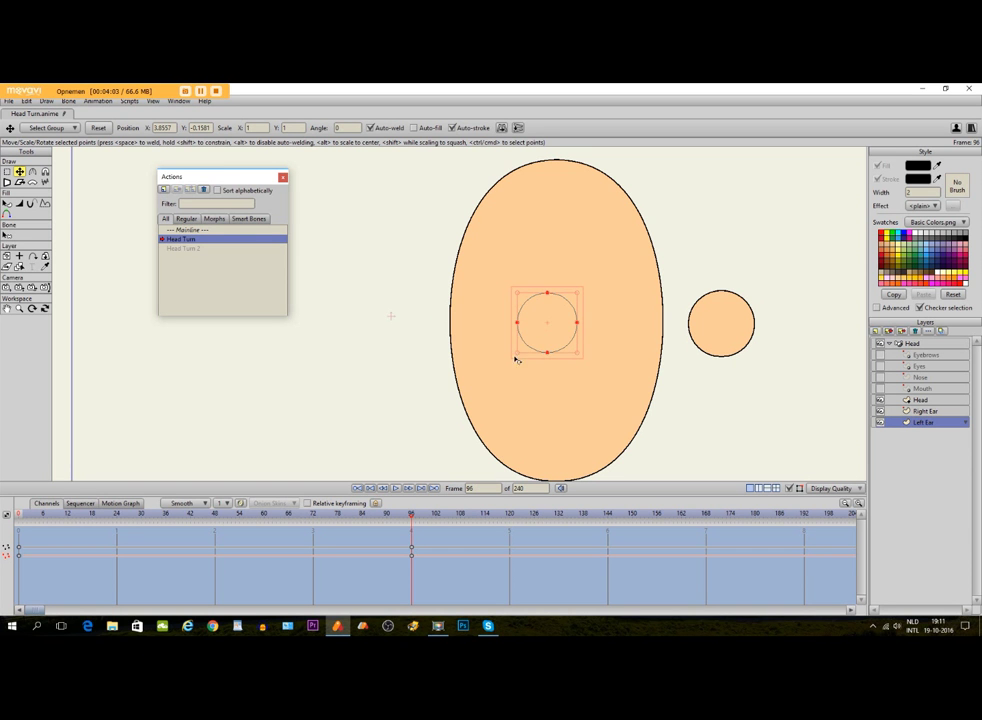
pyautogui.moveTo(413, 517)
pyautogui.mouseDown()
pyautogui.moveTo(18, 520)
pyautogui.moveTo(418, 521)
pyautogui.mouseUp()
# - Move the right ear inward to the middle of the narrowed head at frame 96
pyautogui.click(921, 412)
pyautogui.moveTo(742, 340); pyautogui.dragTo(567, 340)
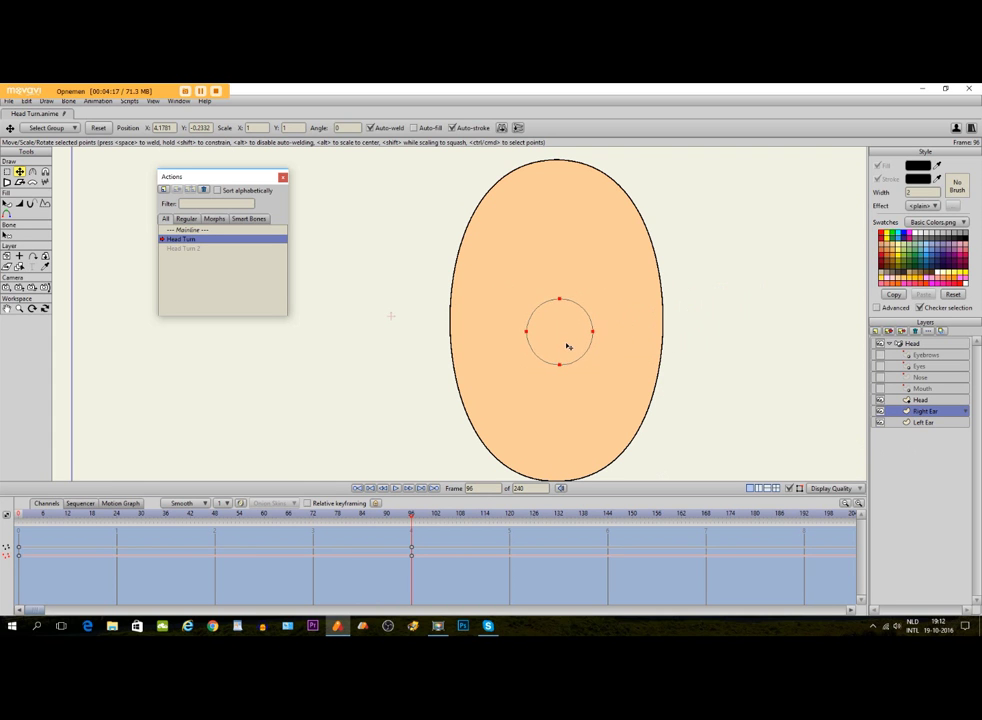
pyautogui.click(920, 400)
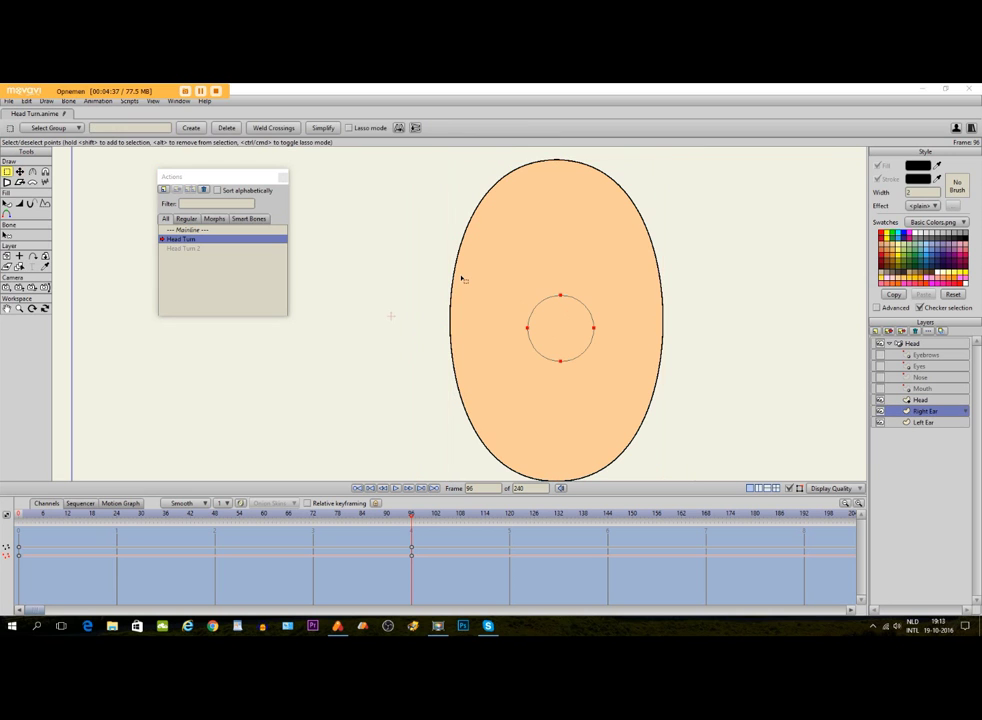
# - Move the Right Ear layer above the Head layer at frame 6 of the action and preview the order change up to frame 97
pyautogui.click(31, 515)
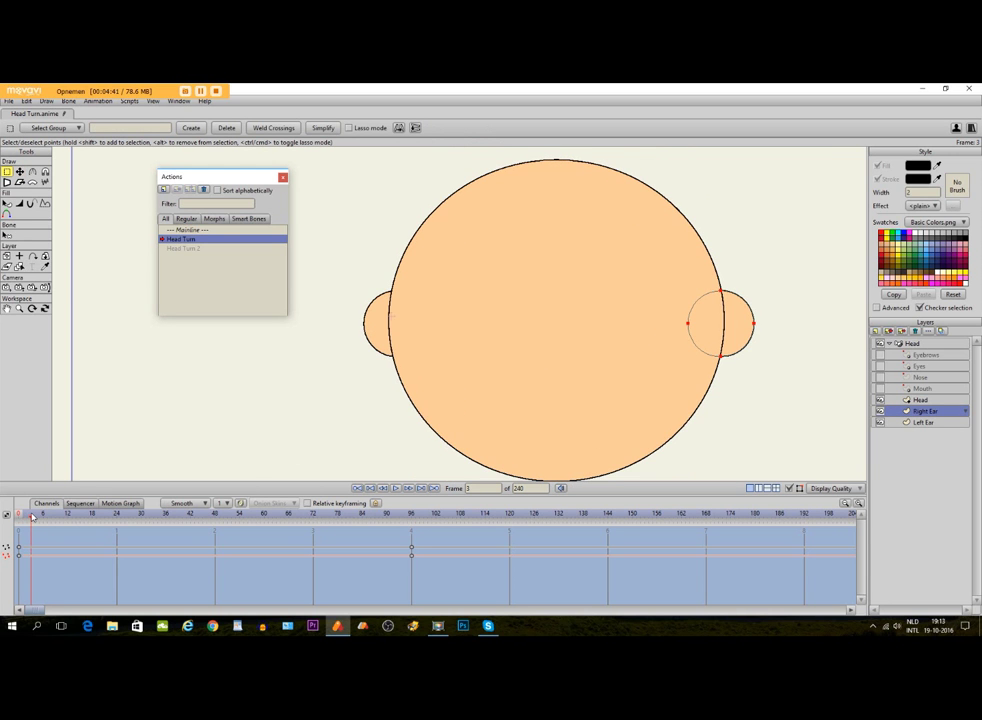
pyautogui.moveTo(32, 517); pyautogui.dragTo(44, 518)
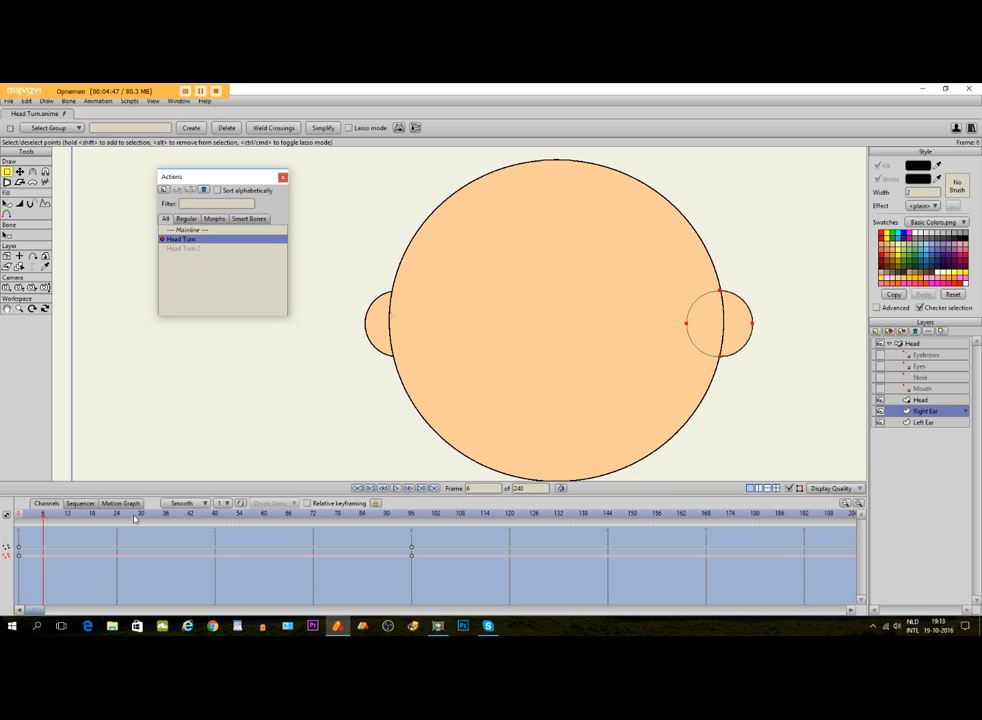
pyautogui.moveTo(915, 410); pyautogui.dragTo(916, 401)
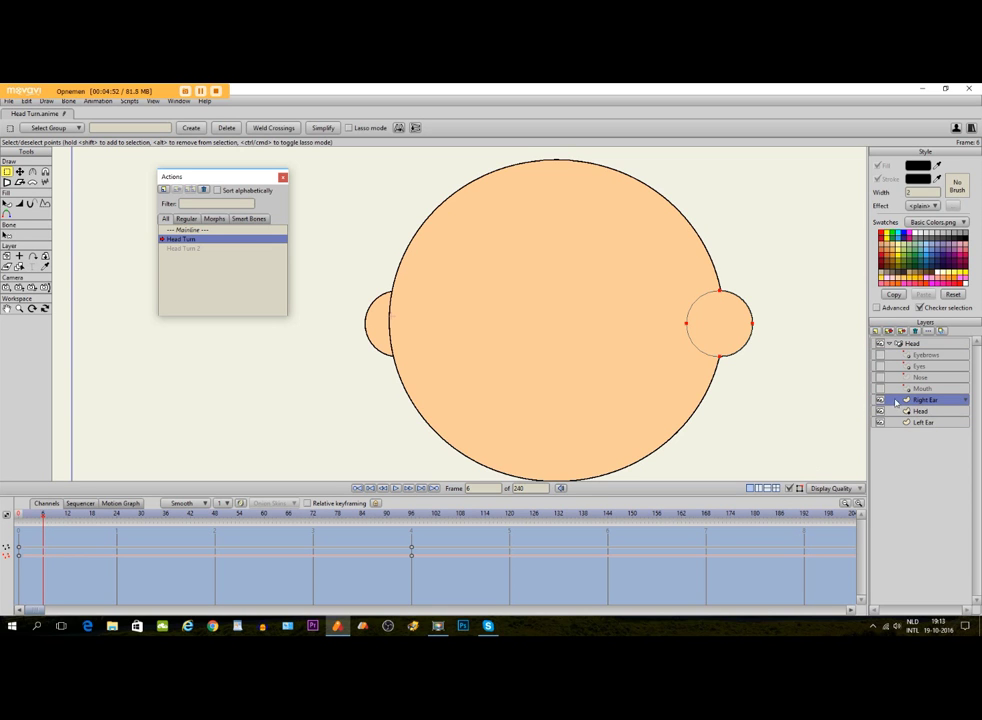
pyautogui.click(790, 488)
pyautogui.press('Left')
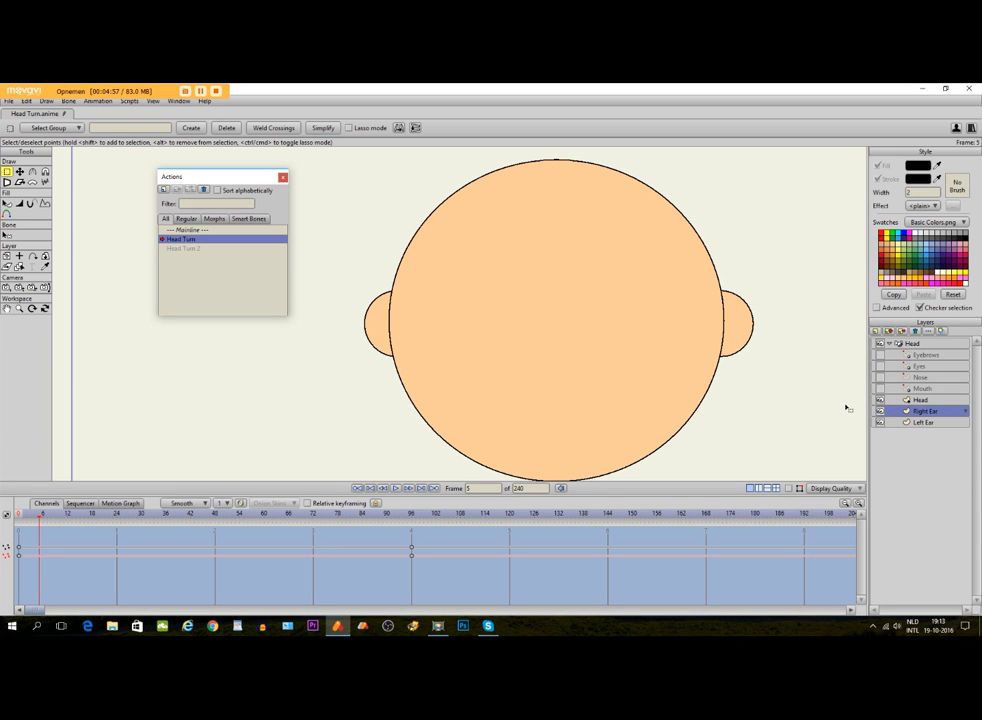
pyautogui.press('Right')
pyautogui.click(914, 343)
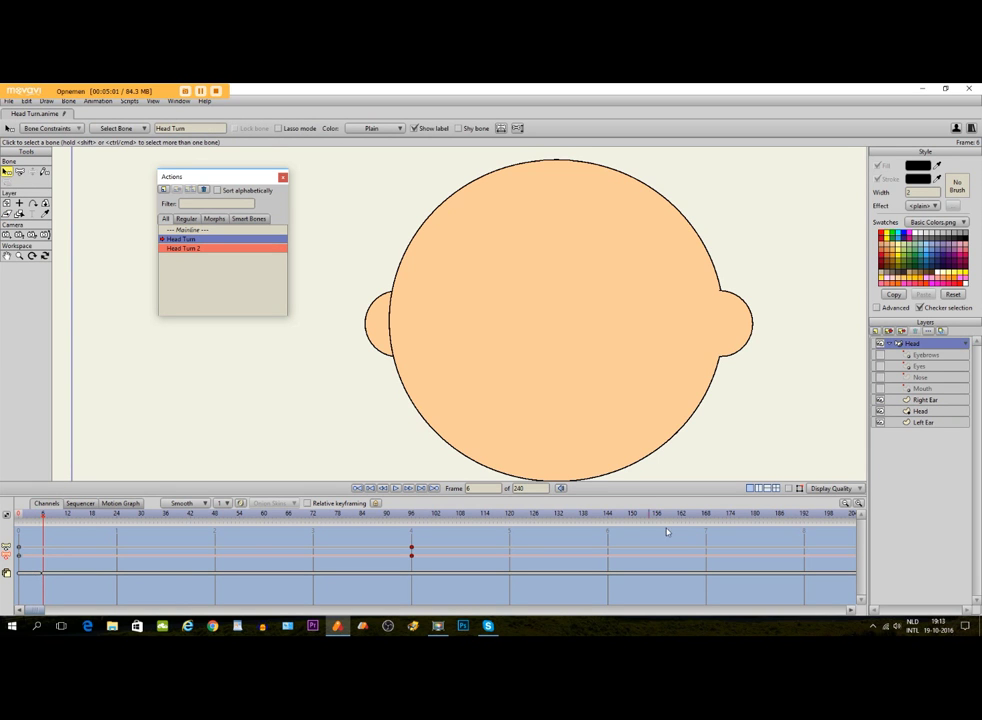
pyautogui.moveTo(119, 520); pyautogui.dragTo(417, 534)
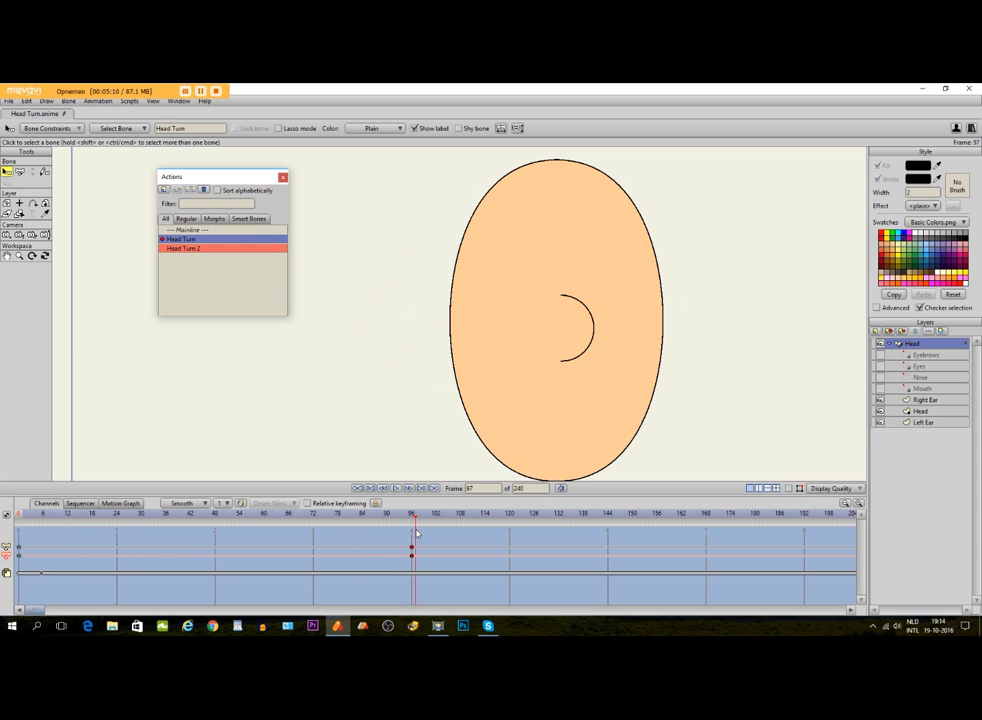
# - Show the Mouth layer and move the mouth horizontally toward the left edge of the face at frame 96
pyautogui.click(880, 389)
pyautogui.click(789, 490)
pyautogui.click(911, 391)
pyautogui.click(5, 173)
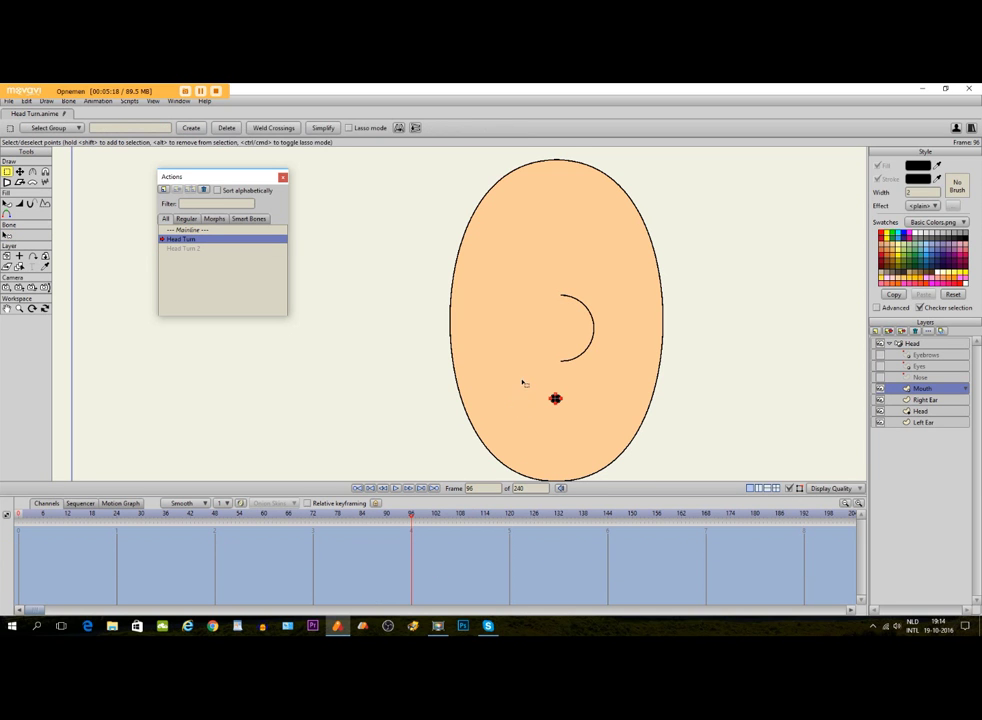
pyautogui.click(19, 174)
pyautogui.moveTo(545, 400); pyautogui.dragTo(498, 399)
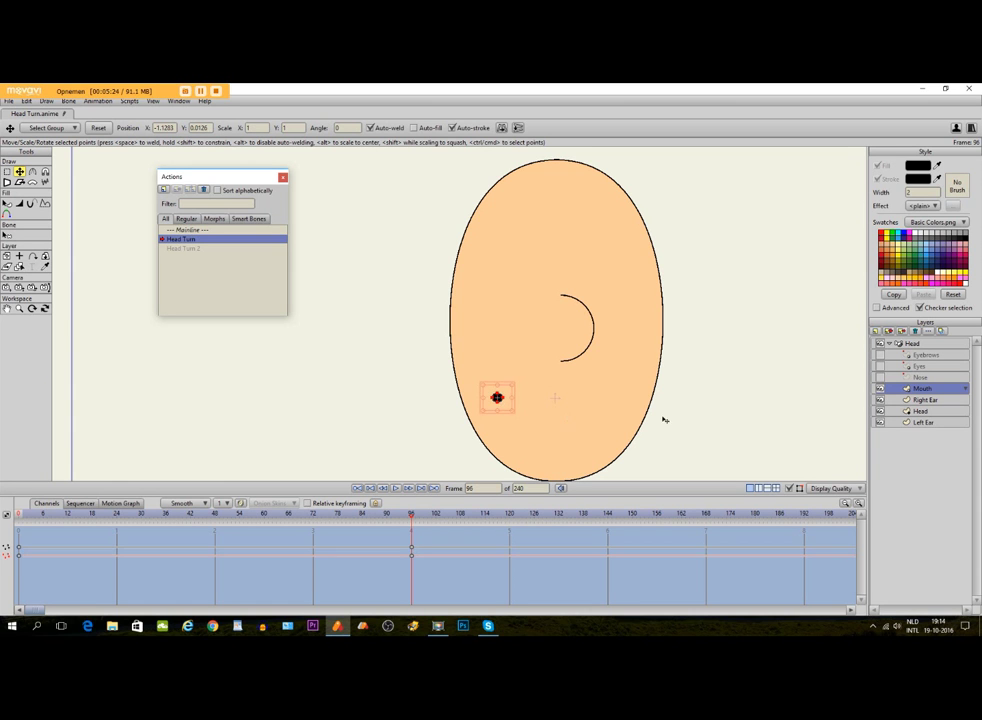
# - Show the Nose layer, move the nose onto the head's left outline at frame 96 and reshape it into a narrow upright oval
pyautogui.click(900, 379)
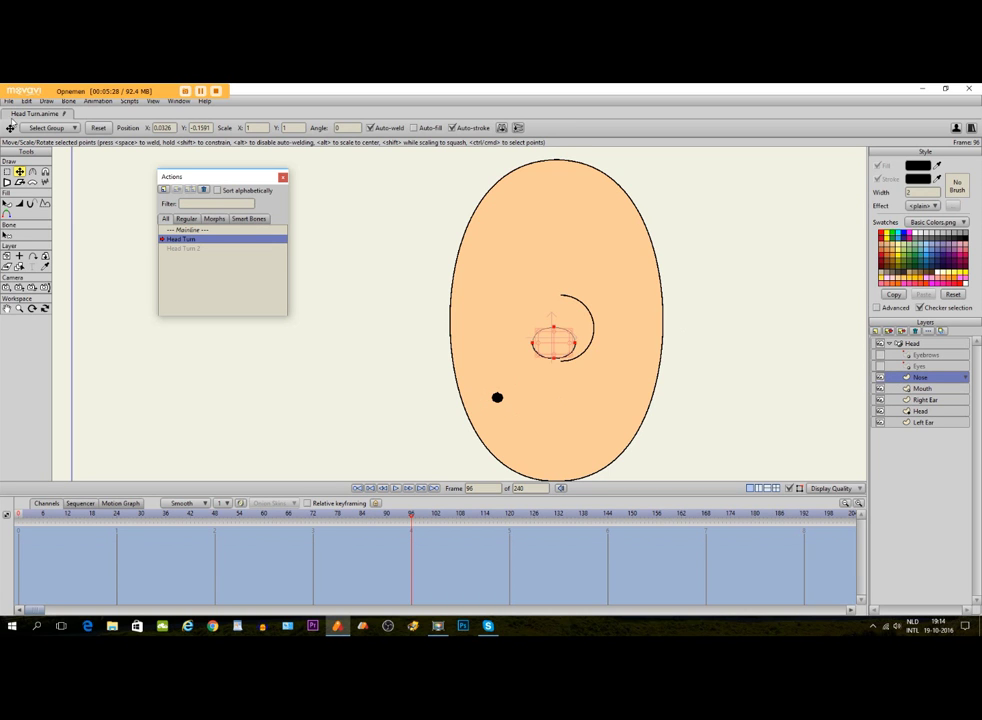
pyautogui.moveTo(557, 355); pyautogui.dragTo(449, 340)
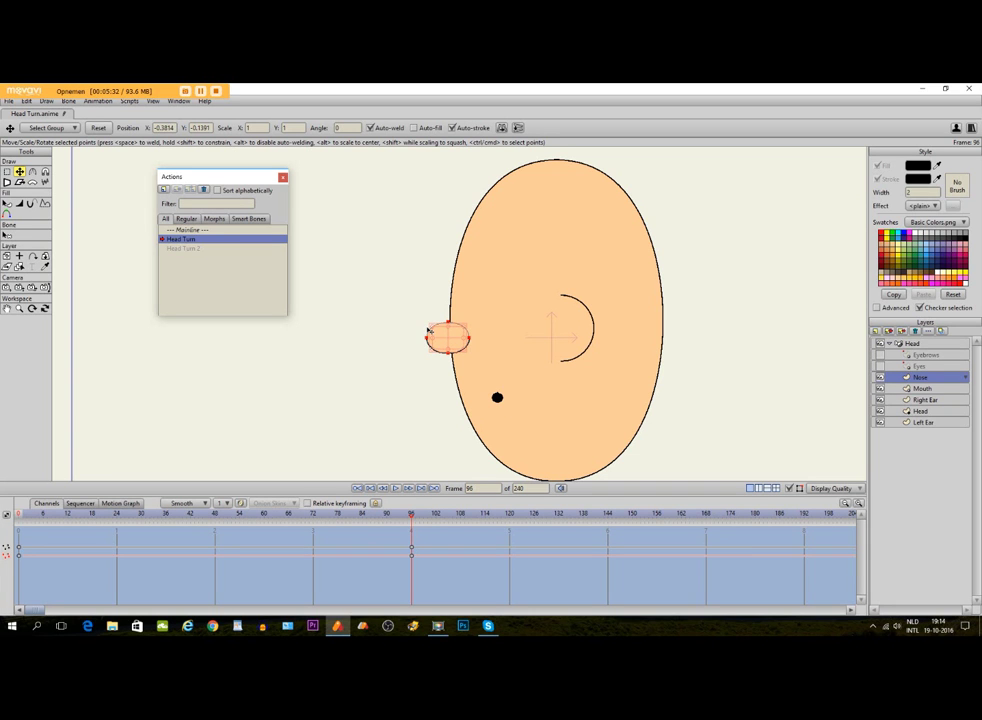
pyautogui.moveTo(430, 329)
pyautogui.mouseDown()
pyautogui.moveTo(458, 321)
pyautogui.moveTo(442, 339)
pyautogui.mouseUp()
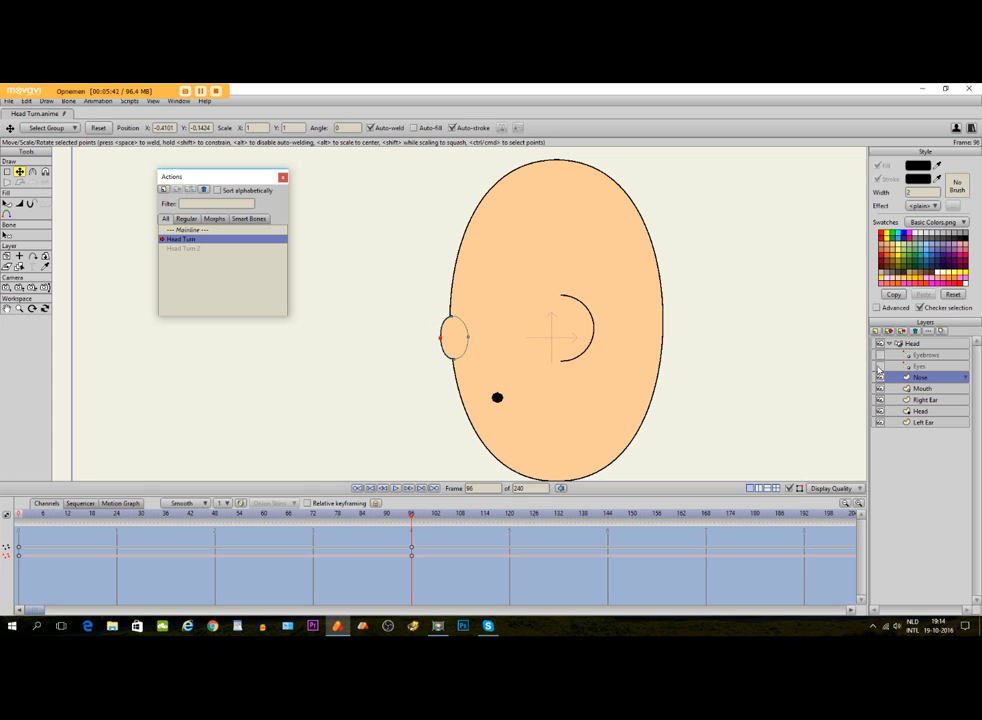
# - Show the Eyes layer and move both eyes left at frame 96 so only one stays on the face, checking without the overlays
pyautogui.click(879, 367)
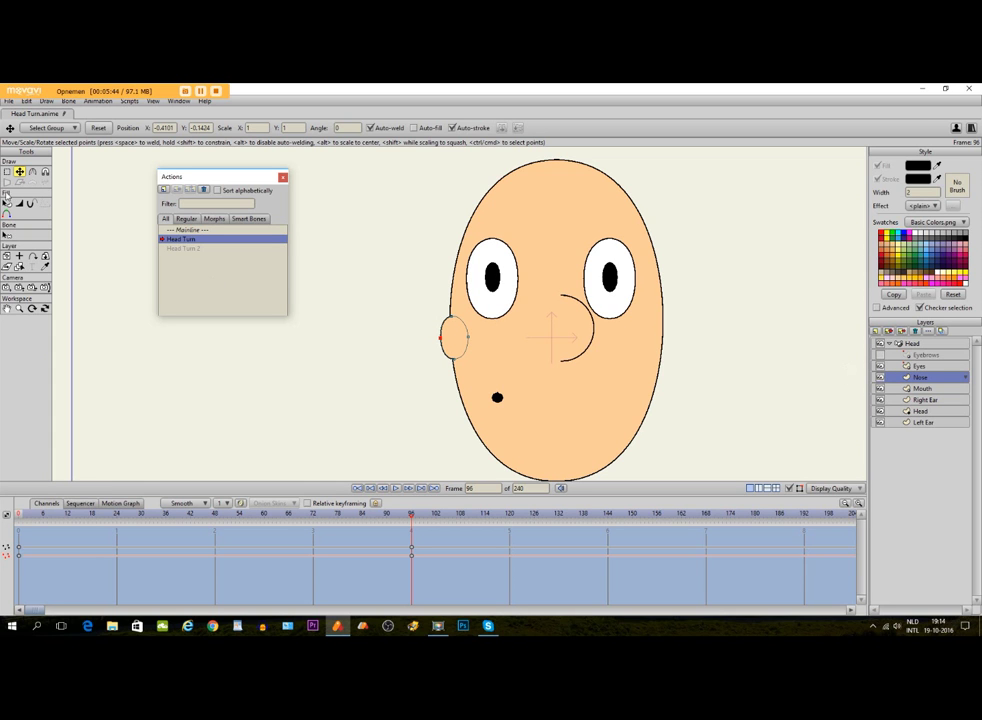
pyautogui.click(8, 173)
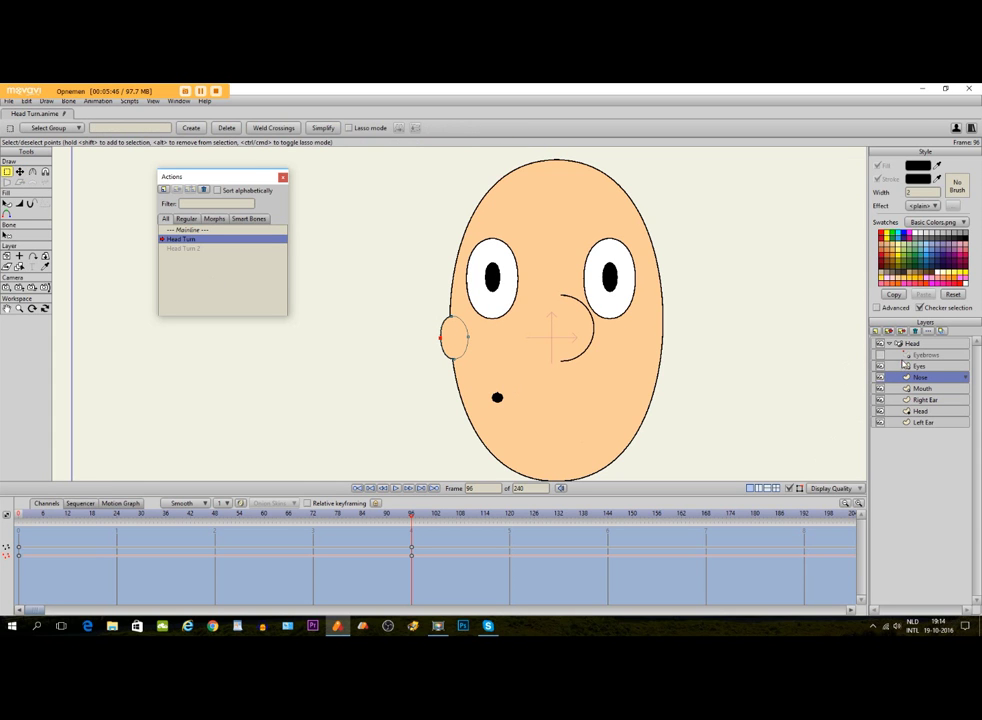
pyautogui.click(898, 356)
pyautogui.click(898, 367)
pyautogui.moveTo(395, 193); pyautogui.dragTo(719, 345)
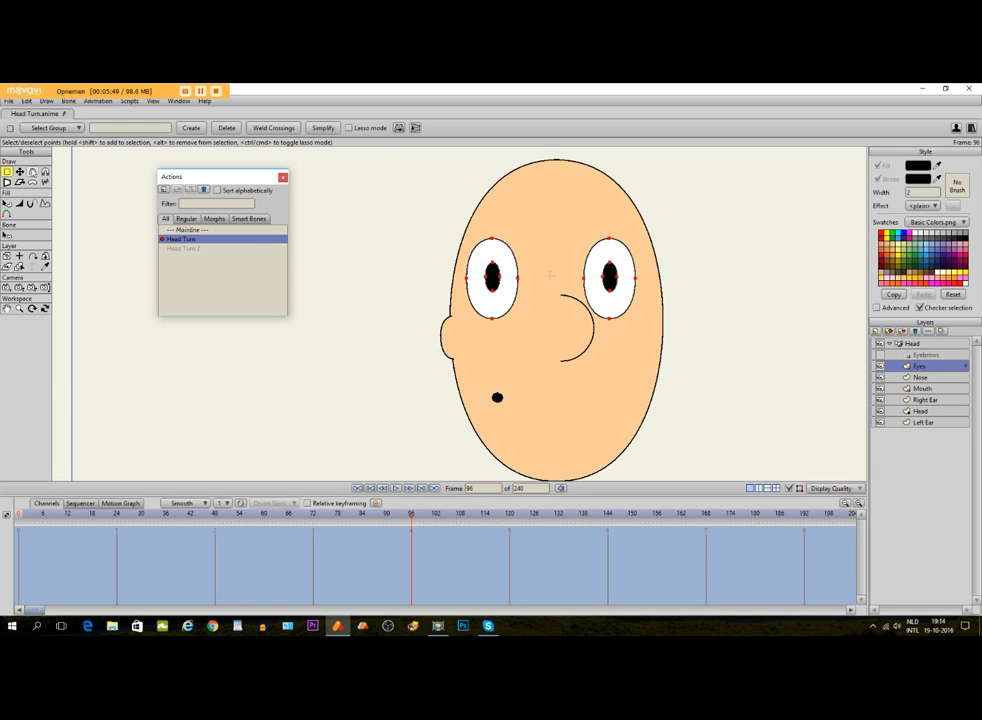
pyautogui.click(20, 172)
pyautogui.moveTo(576, 281); pyautogui.dragTo(462, 281)
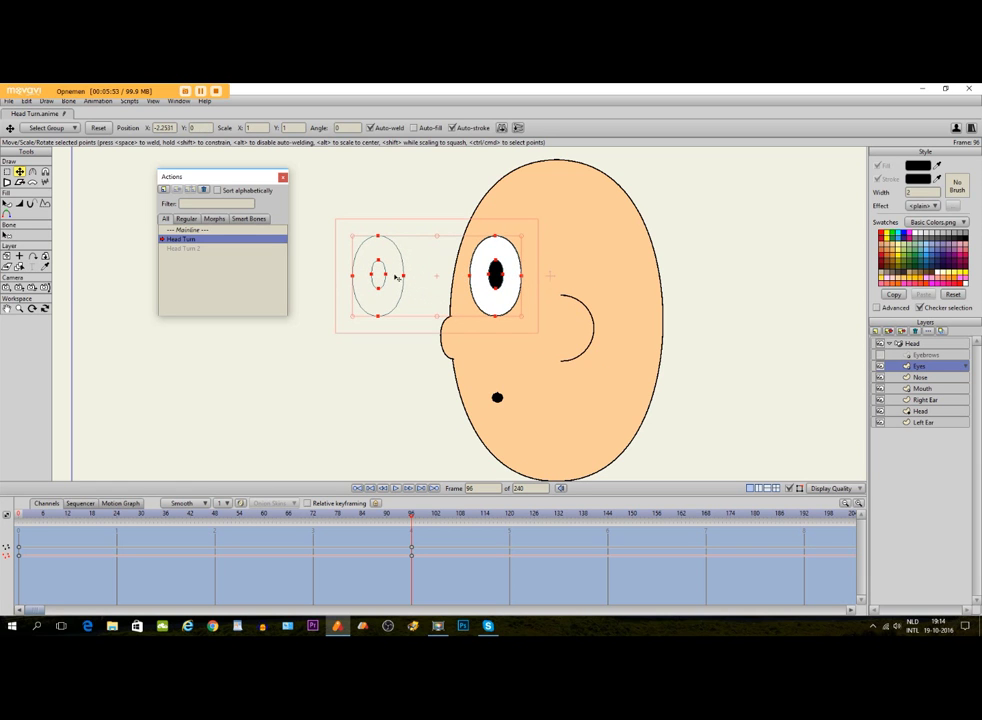
pyautogui.click(788, 489)
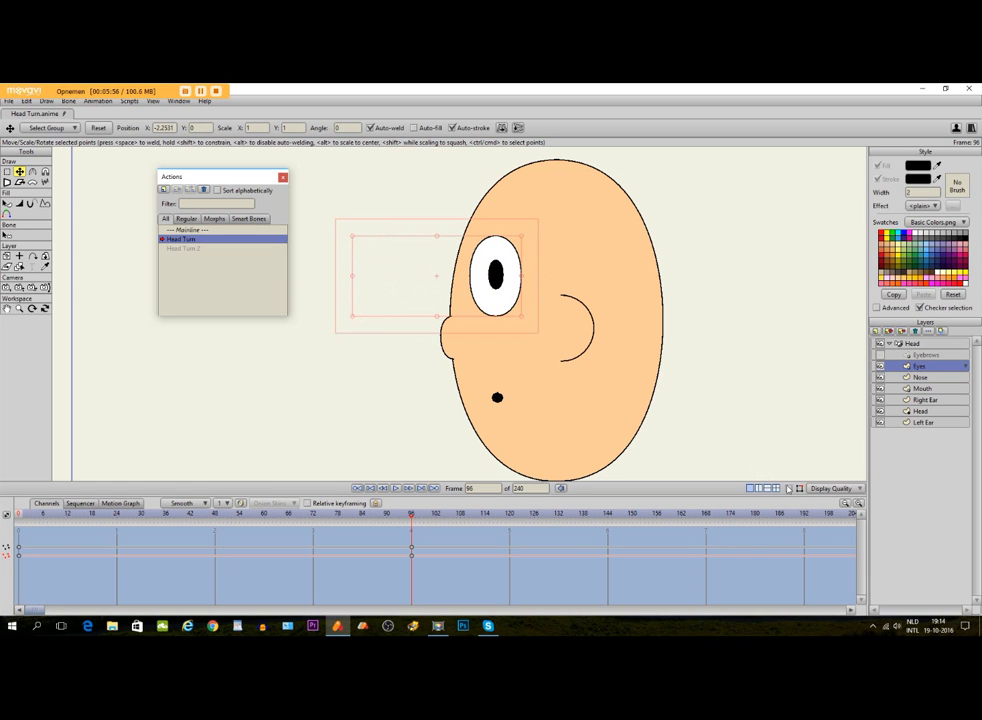
pyautogui.click(788, 489)
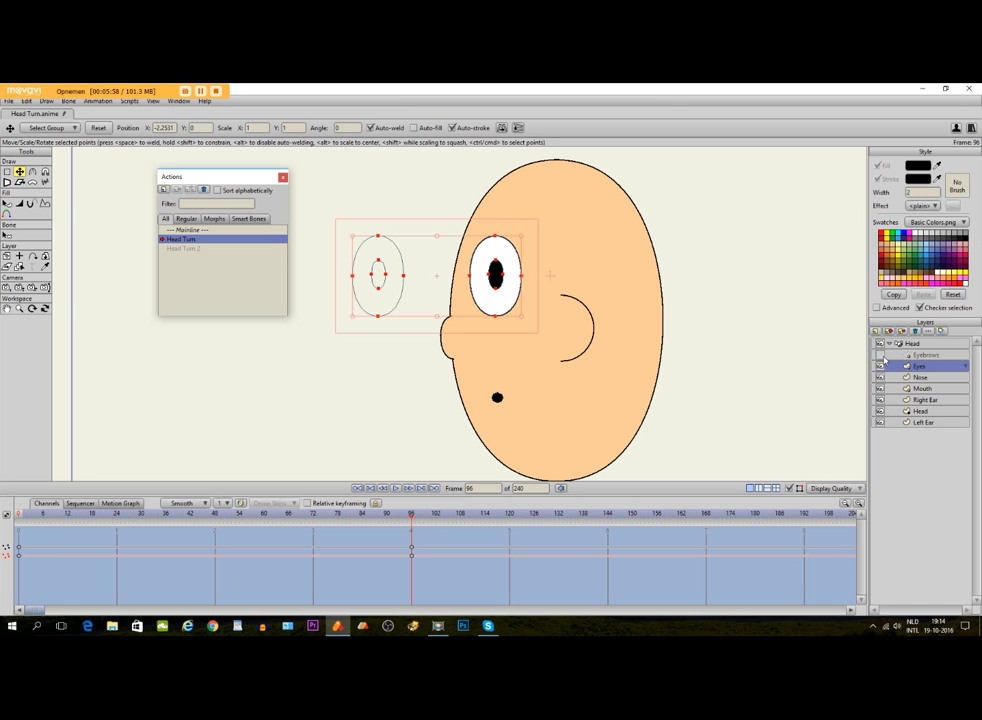
# - Show the Eyebrows layer, move both eyebrows left with the eyes at frame 96 and reshape the one above the visible eye
pyautogui.click(906, 355)
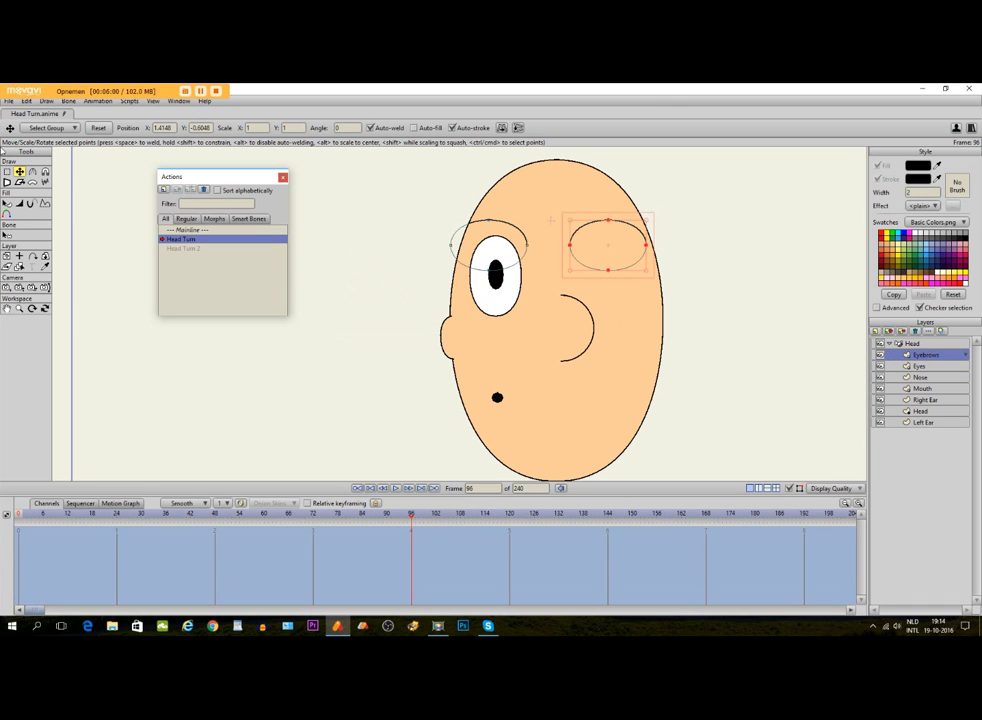
pyautogui.click(5, 172)
pyautogui.moveTo(353, 190); pyautogui.dragTo(766, 317)
pyautogui.press('t')
pyautogui.moveTo(572, 257); pyautogui.dragTo(491, 225)
pyautogui.press('Return')
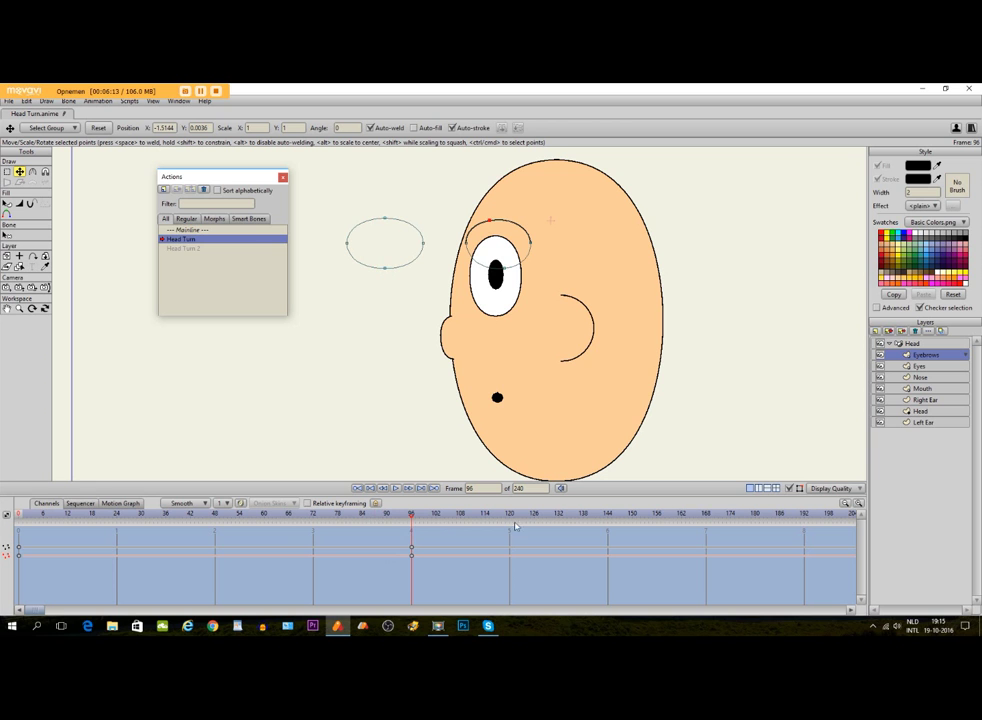
# - Preview the head turn without point overlays by scrubbing the action from frame 96 back to frame 32
pyautogui.click(787, 489)
pyautogui.scroll(-1, 606, 467)
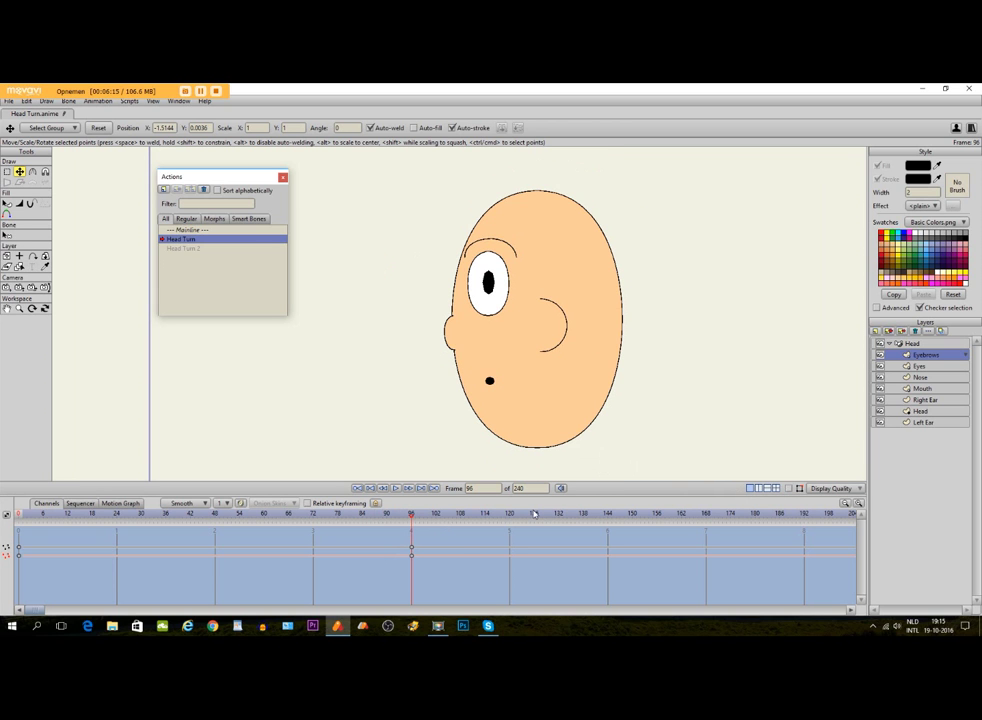
pyautogui.moveTo(416, 518); pyautogui.dragTo(149, 512)
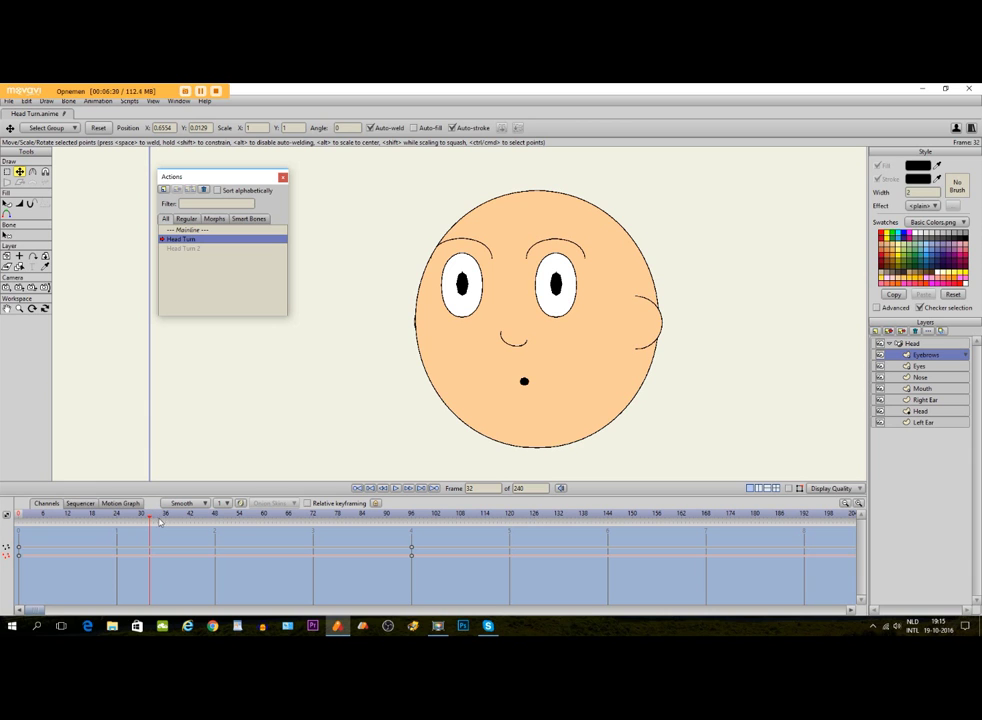
# - Lower the whole Eyebrows layer onto the upper part of the eyes at frame 48
pyautogui.click(217, 516)
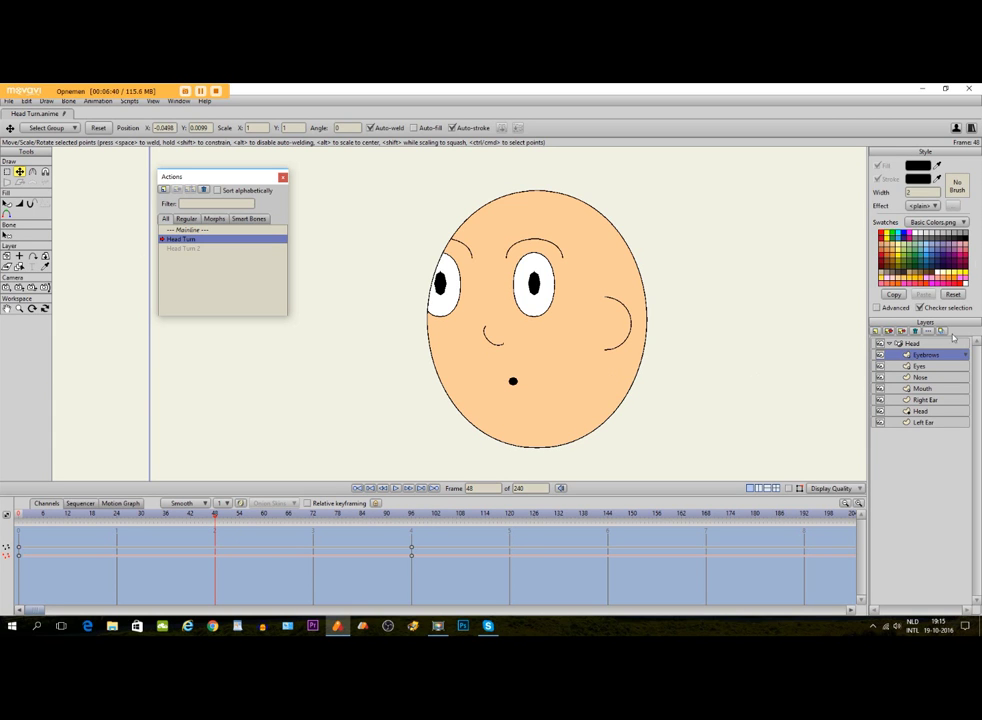
pyautogui.click(7, 256)
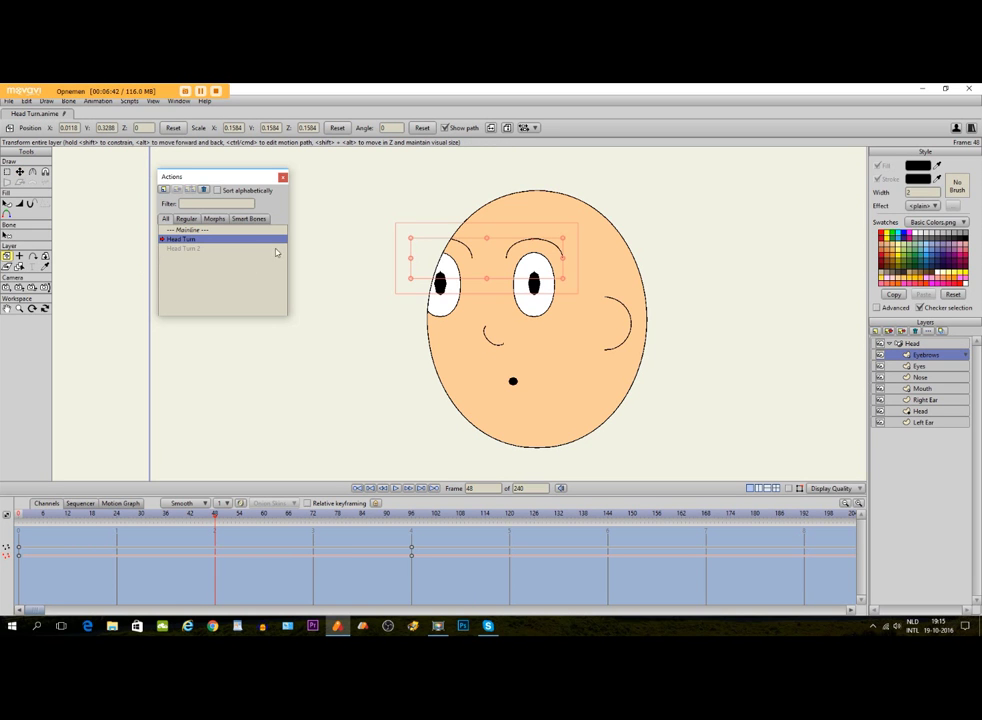
pyautogui.moveTo(492, 259); pyautogui.dragTo(494, 284)
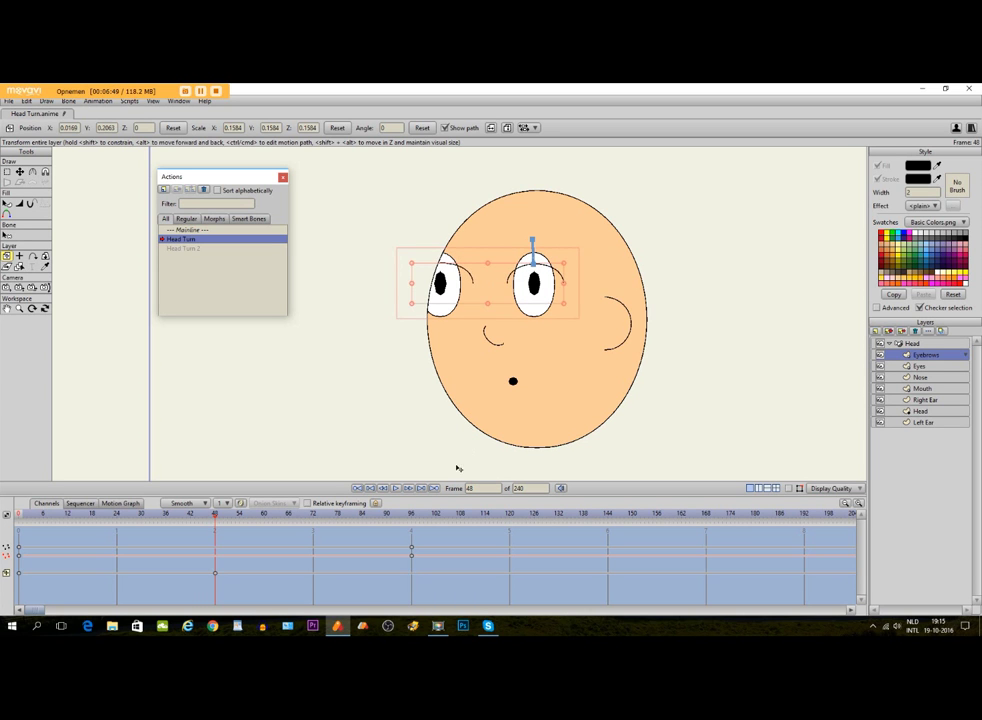
# - Copy the Eyebrows layer's translation keyframe from frame 0 and paste it at frame 96
pyautogui.click(412, 515)
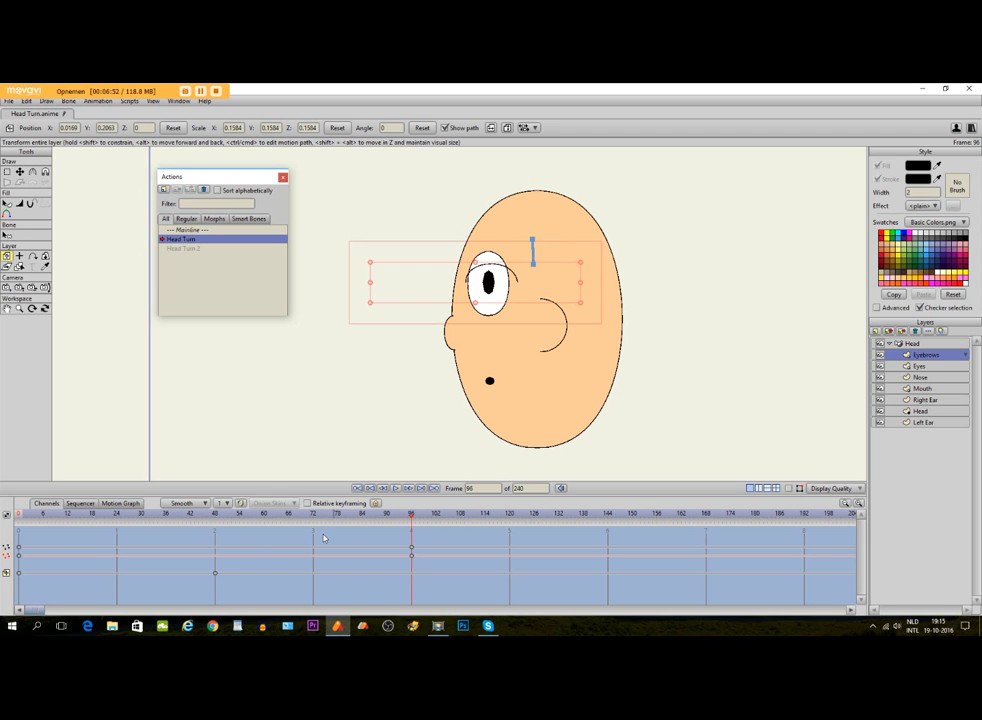
pyautogui.moveTo(39, 570); pyautogui.dragTo(12, 577)
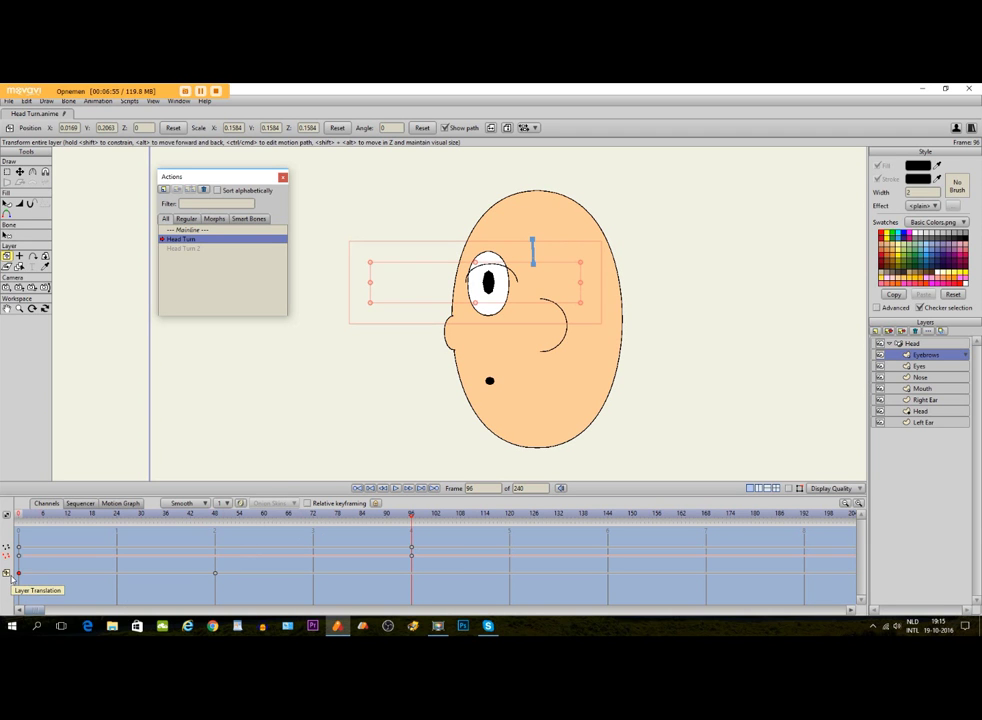
pyautogui.click(27, 101)
pyautogui.click(38, 149)
pyautogui.click(27, 101)
pyautogui.click(48, 158)
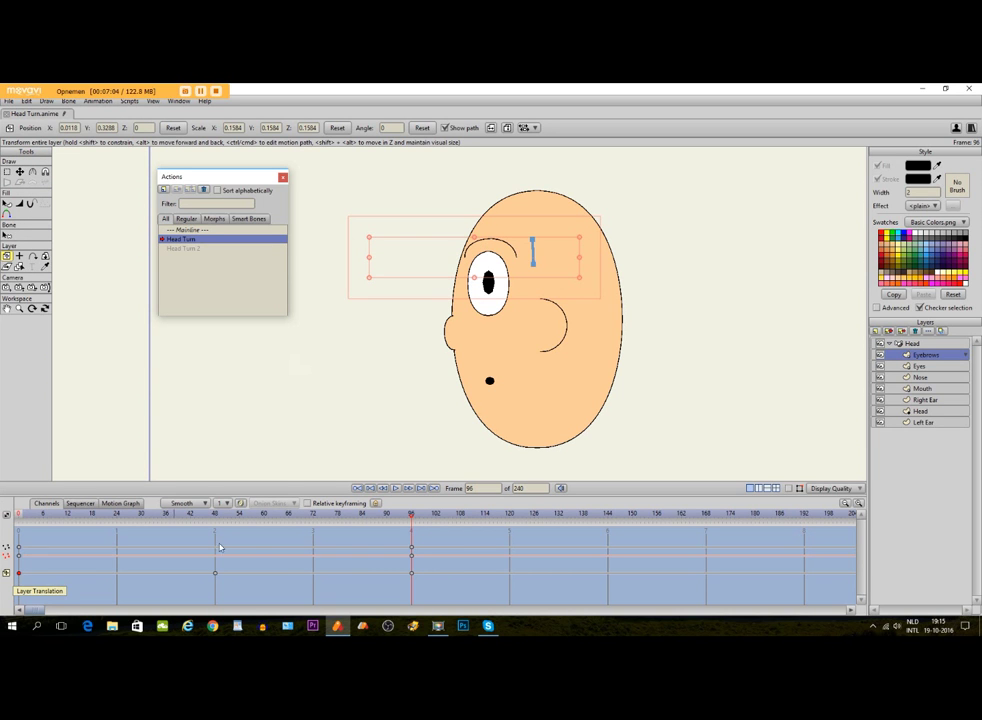
# - Lower the whole Mouth layer on the face at frame 48 of the Head Turn action
pyautogui.click(910, 367)
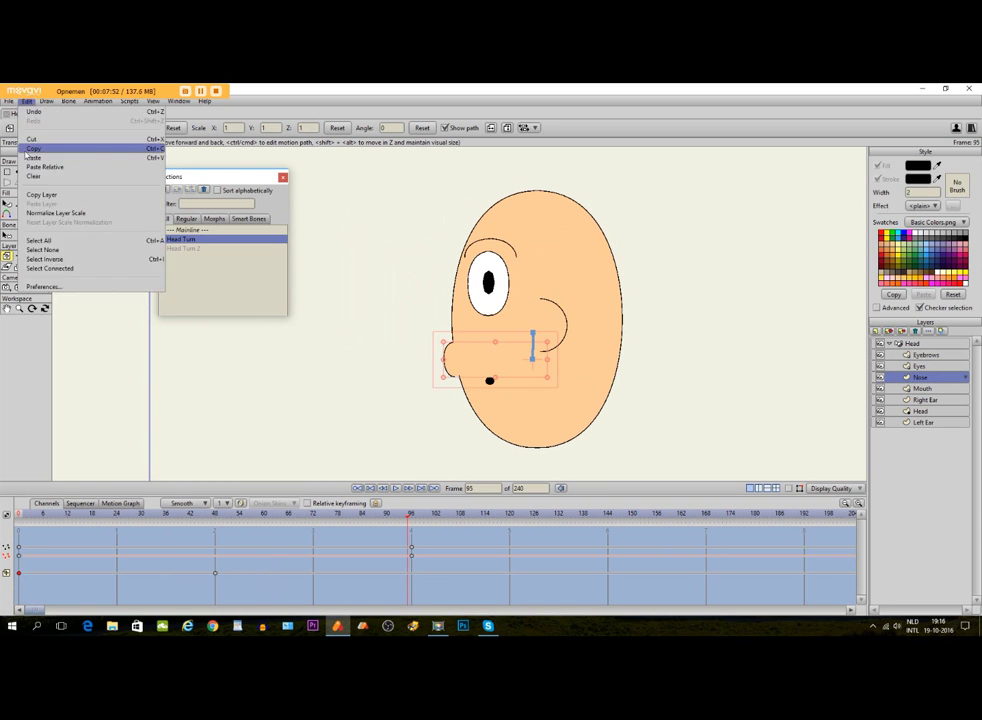
pyautogui.click(922, 388)
pyautogui.moveTo(520, 384); pyautogui.dragTo(520, 413)
# - Copy the Mouth layer's translation keyframe from frame 0 and paste it at frame 96
pyautogui.click(412, 517)
pyautogui.click(19, 573)
pyautogui.click(27, 101)
pyautogui.click(34, 149)
pyautogui.click(27, 101)
pyautogui.click(34, 158)
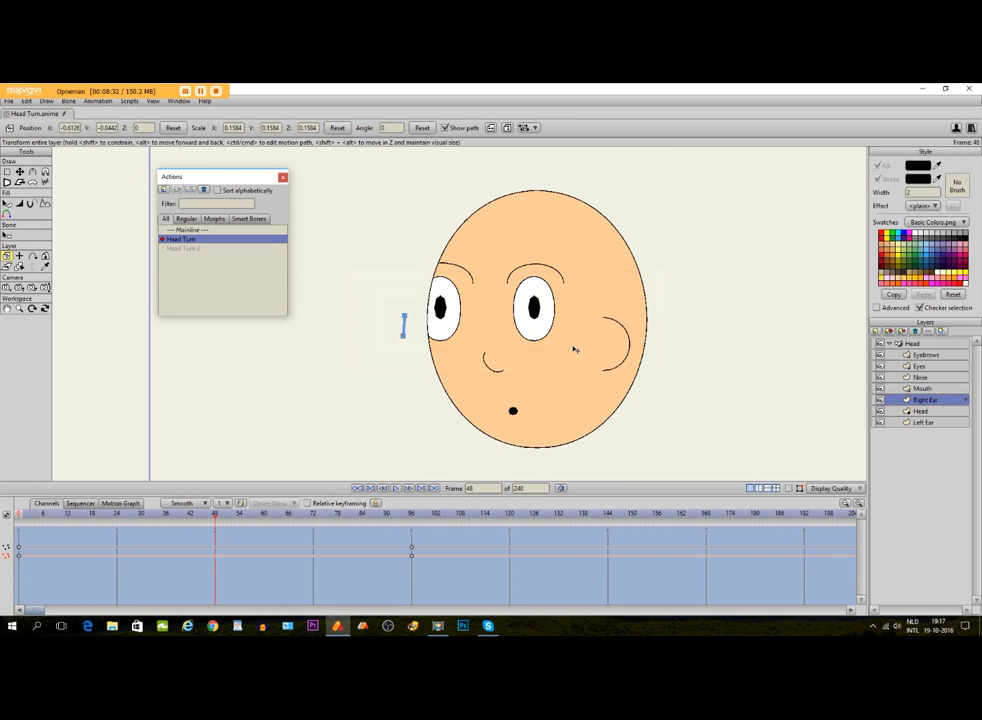
# - Paste the head shape layer's copied frame 0 translation keyframe at frame 96
pyautogui.click(27, 101)
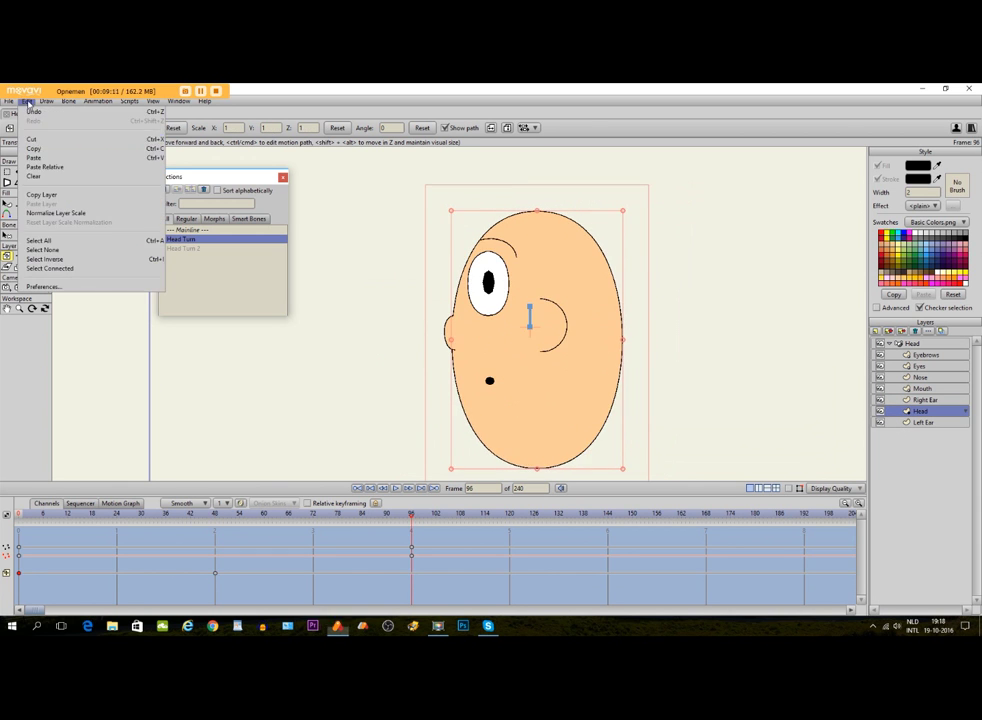
pyautogui.click(34, 158)
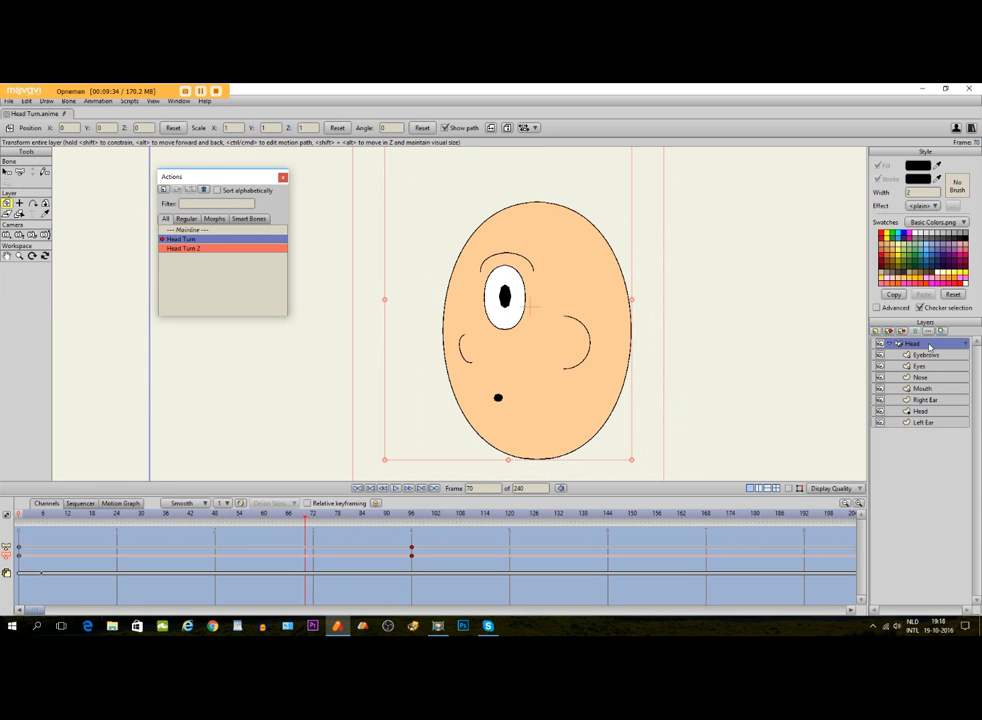
# - Go to frame 96 of the Head Turn action and turn the bone overlay back on
pyautogui.click(411, 515)
pyautogui.scroll(-3, 482, 362)
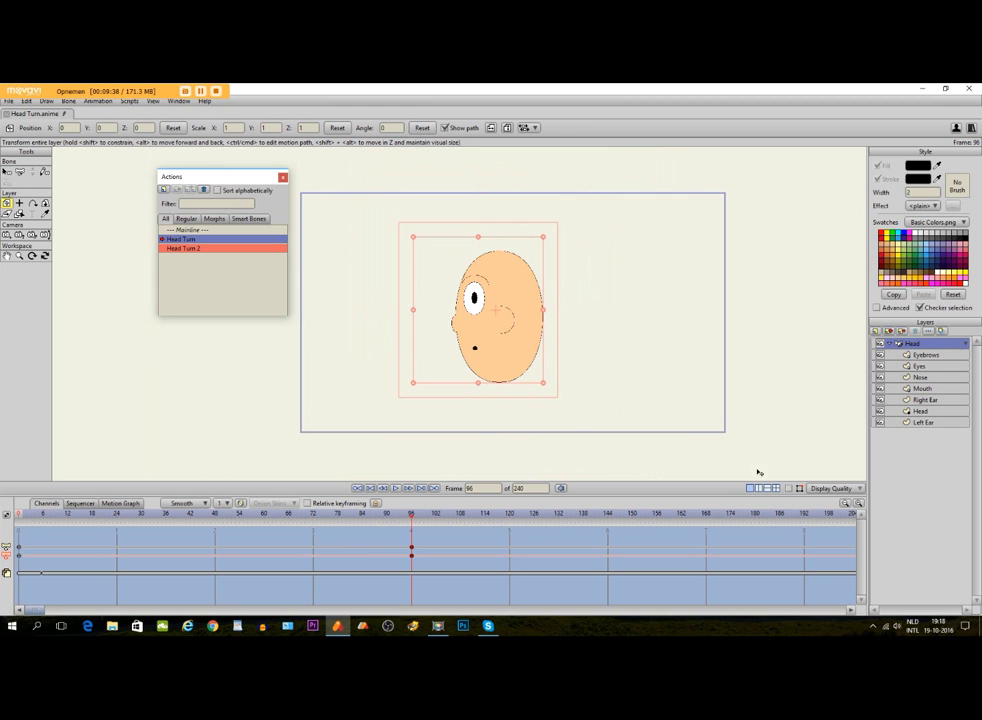
pyautogui.click(789, 488)
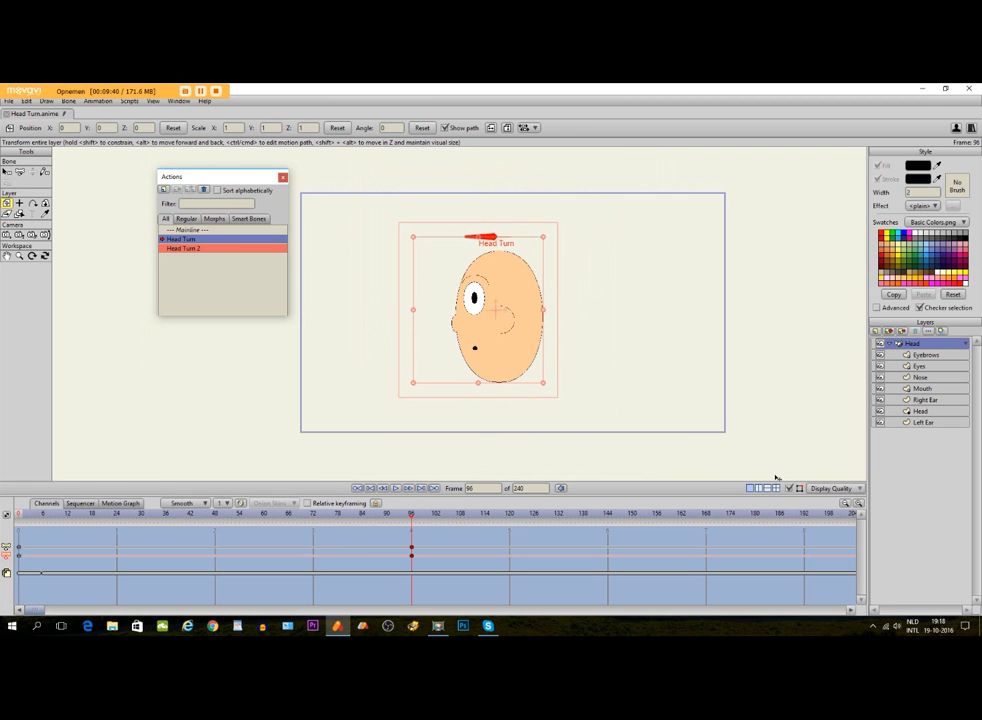
# - Return to the Mainline and test the head turn by rotating the Head Turn bone left with the Manipulate Bones tool
pyautogui.doubleClick(183, 231)
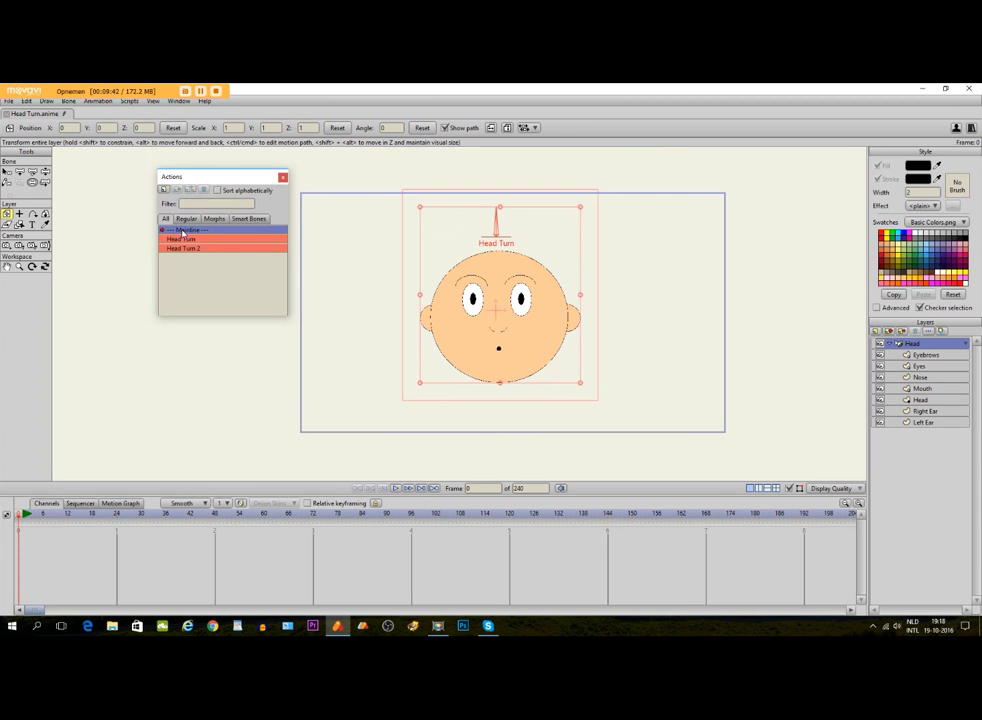
pyautogui.click(7, 266)
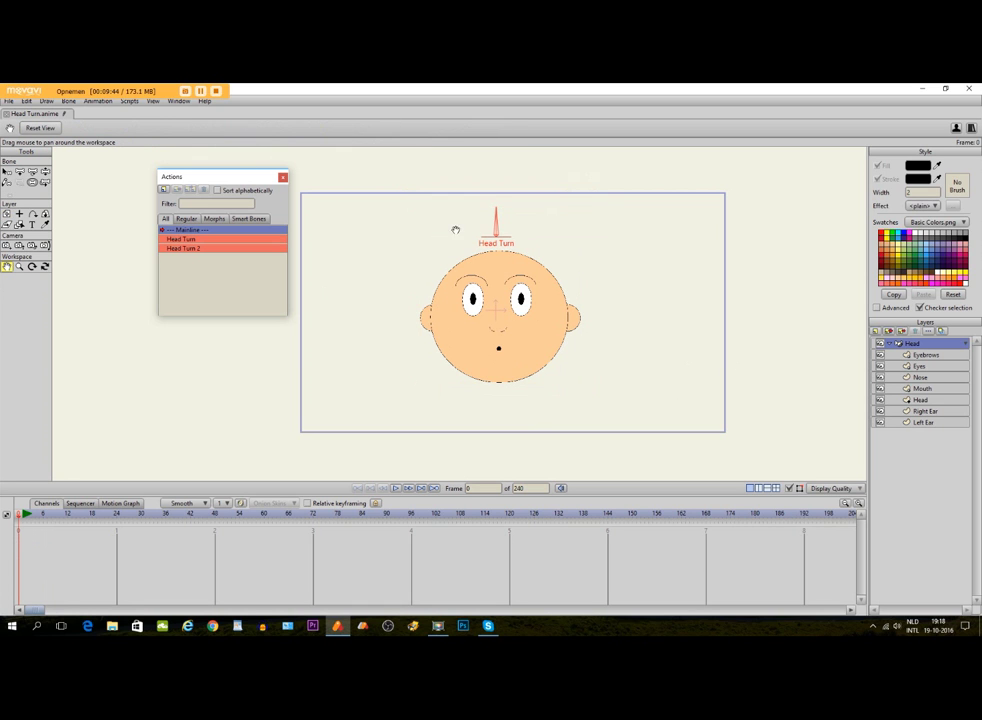
pyautogui.click(45, 173)
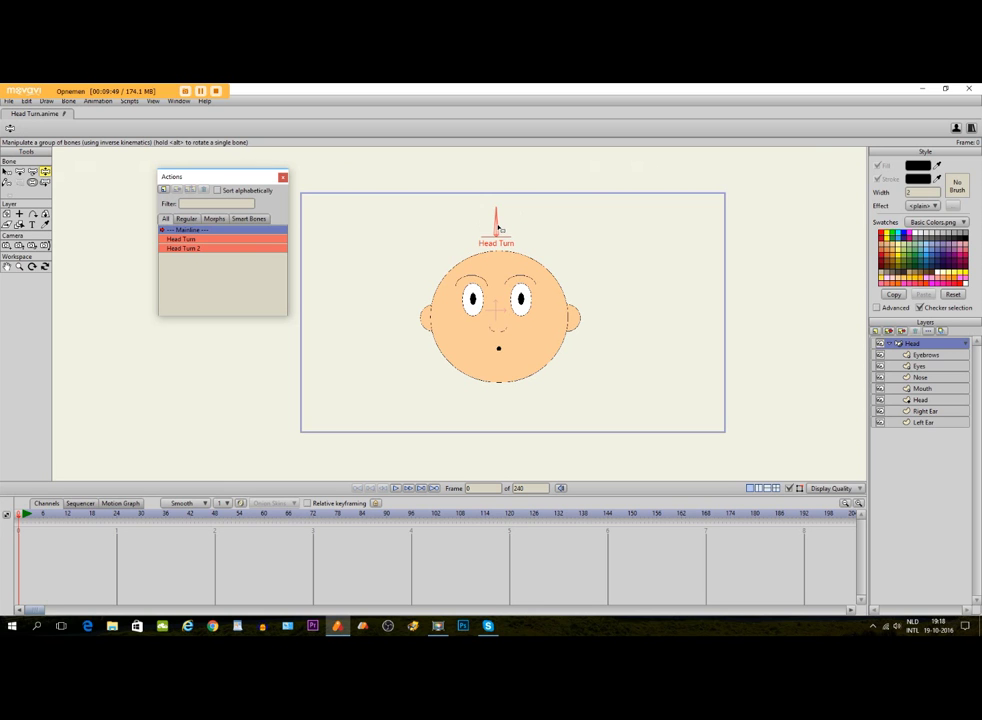
pyautogui.moveTo(495, 222); pyautogui.dragTo(462, 224)
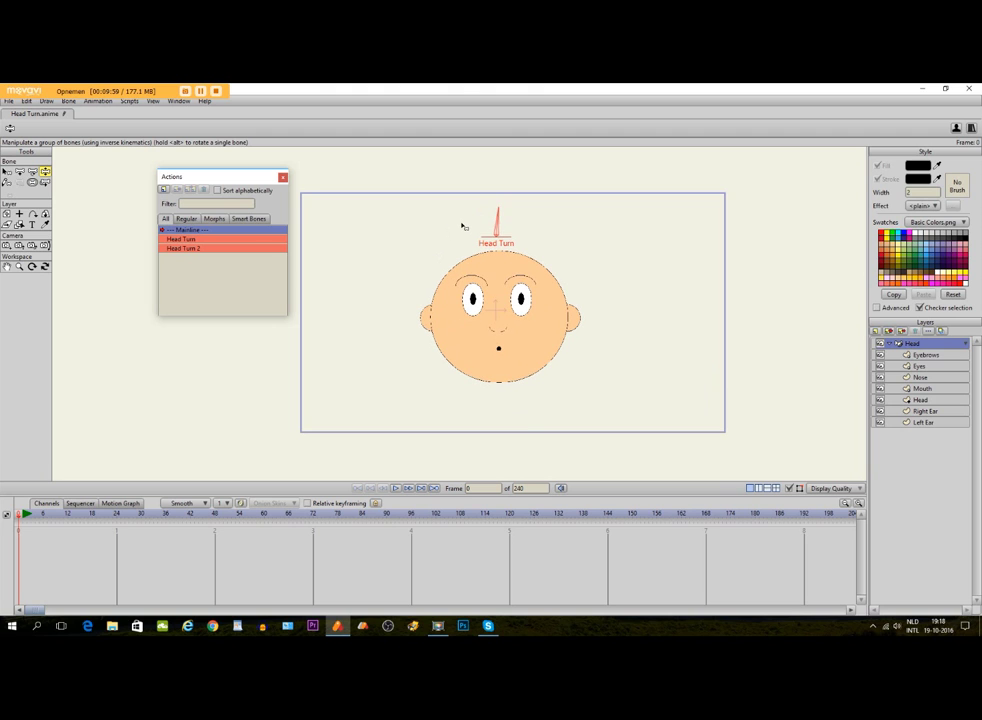